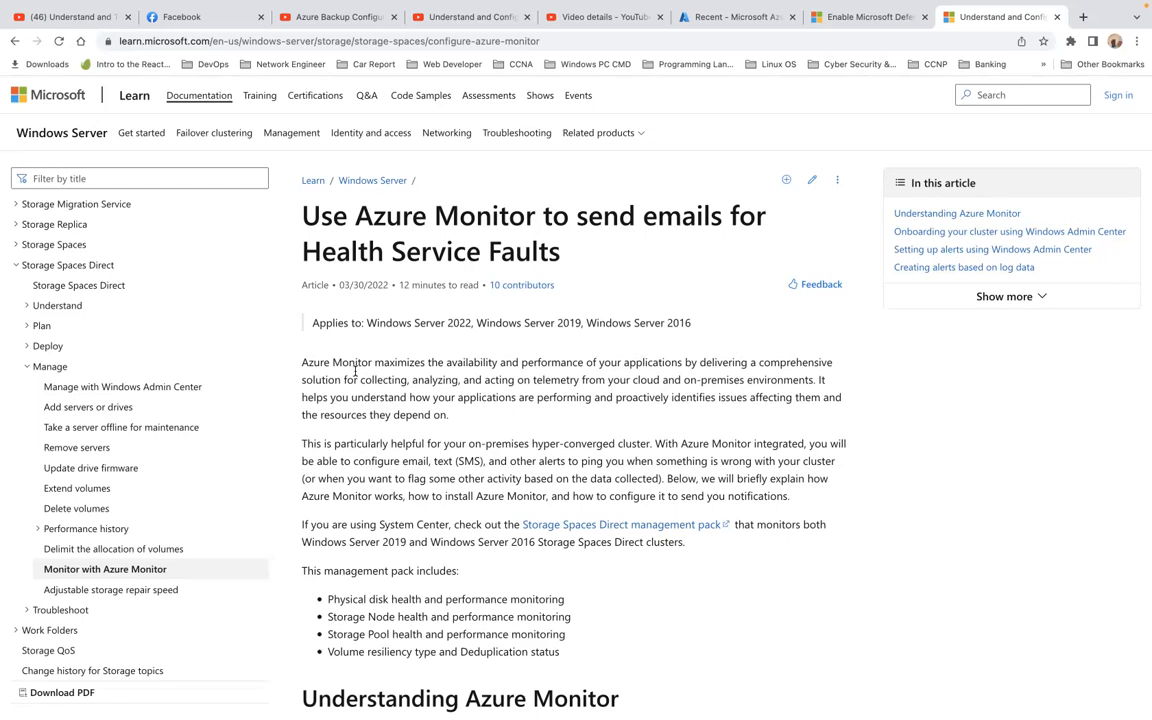
# Step: Skim the article, briefly visiting the Azure Monitor metrics and Defender for Cloud pages, then return
pyautogui.scroll(-2, 355, 371)
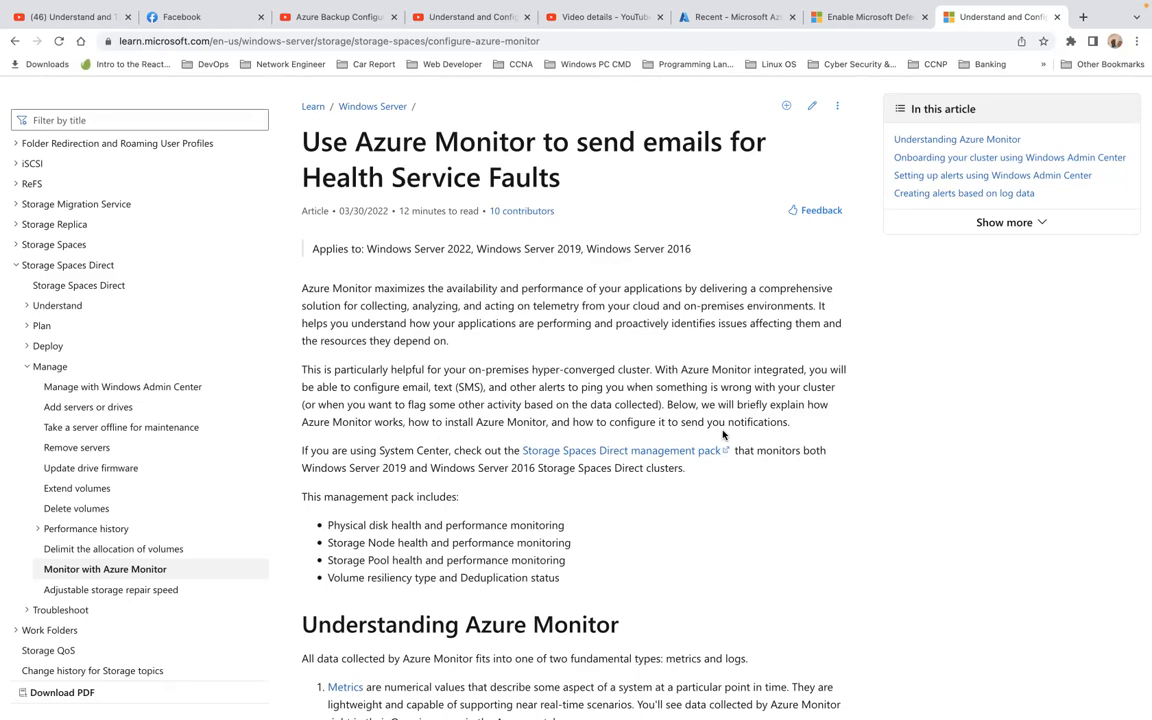
pyautogui.scroll(-1, 723, 434)
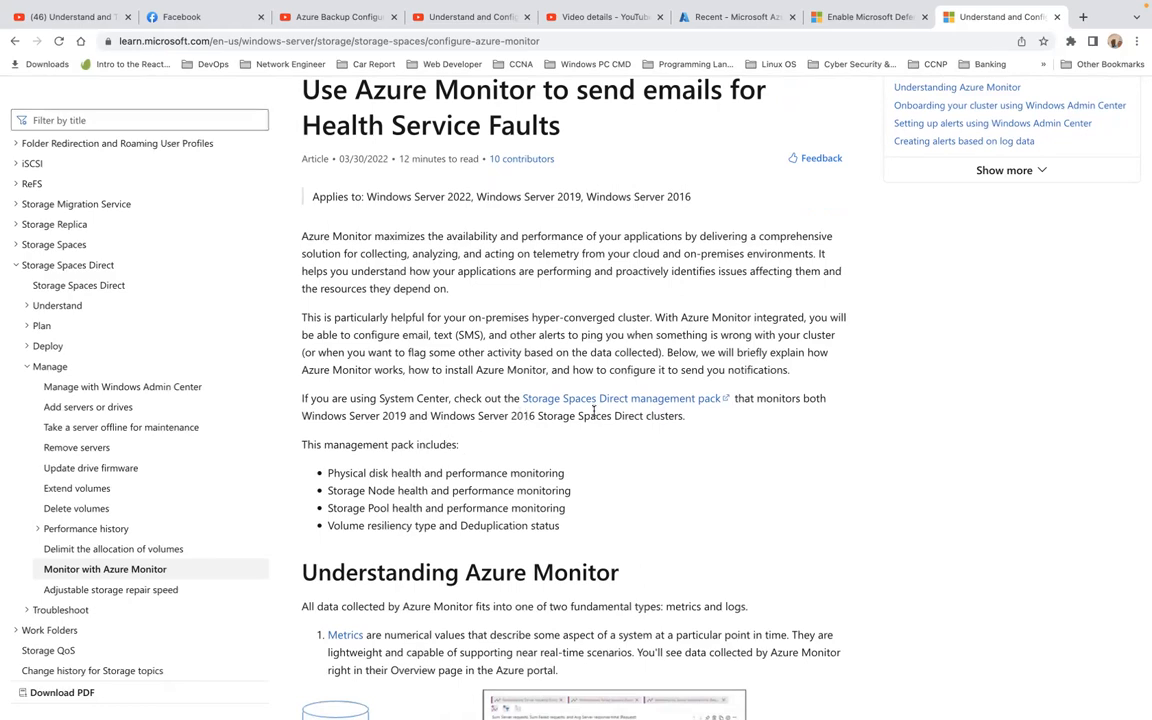
pyautogui.scroll(-3, 641, 444)
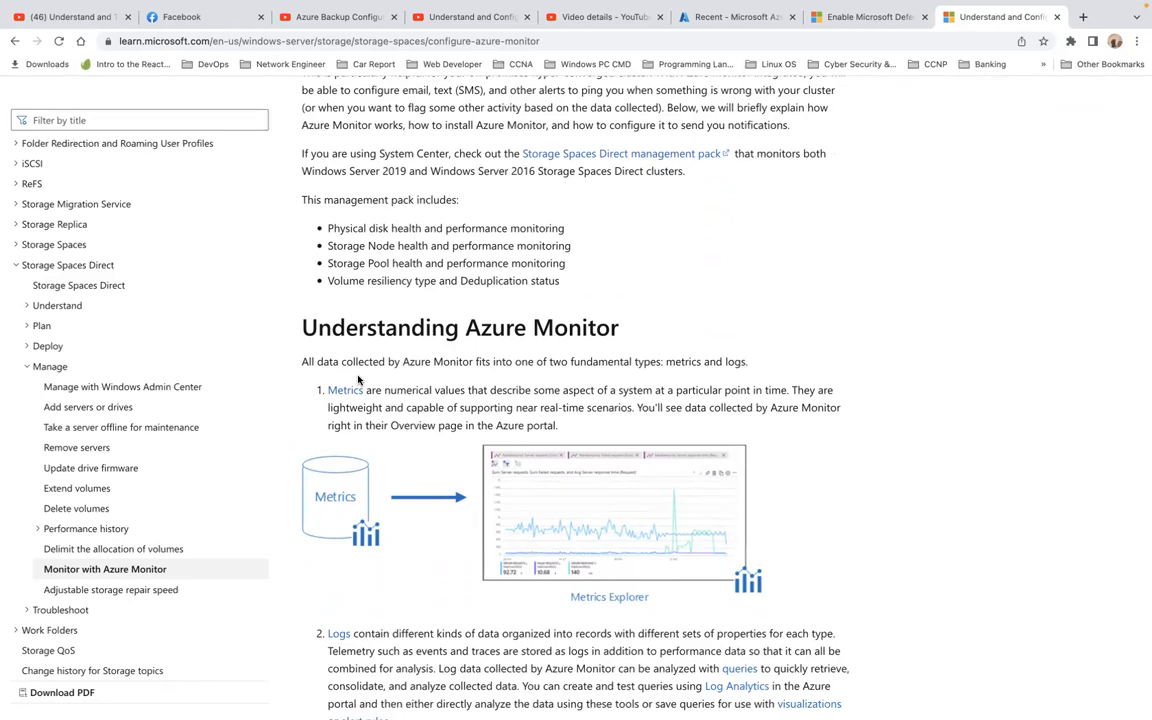
pyautogui.scroll(-1, 375, 383)
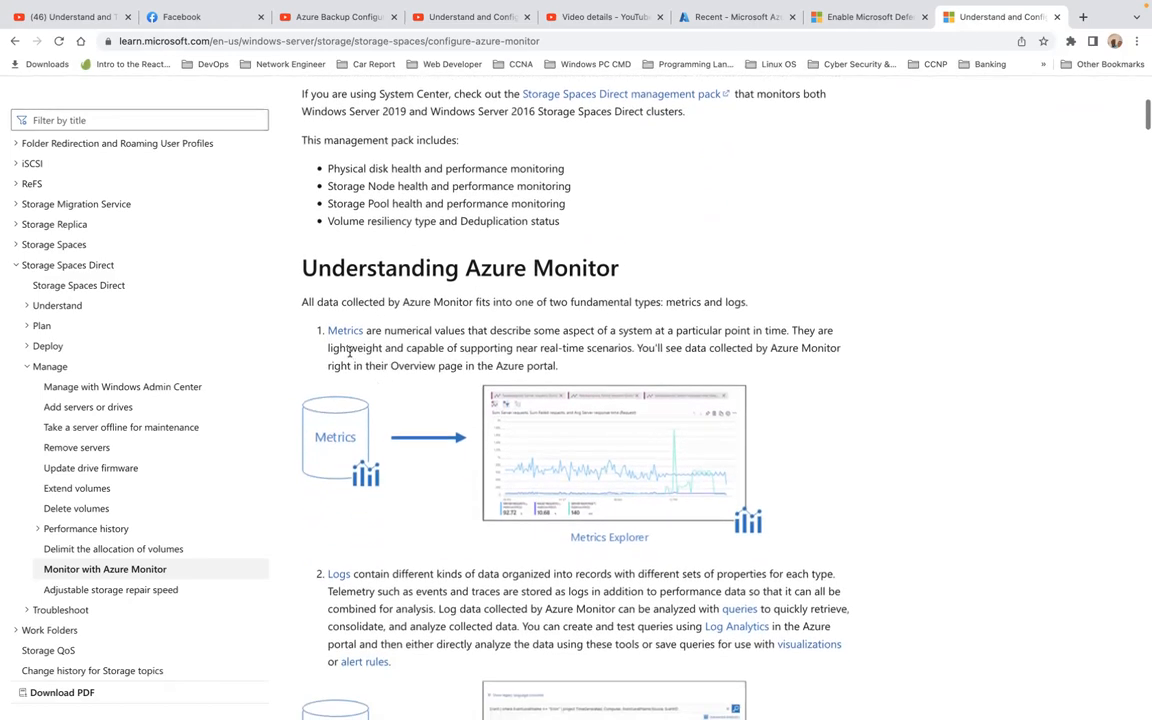
pyautogui.click(344, 330)
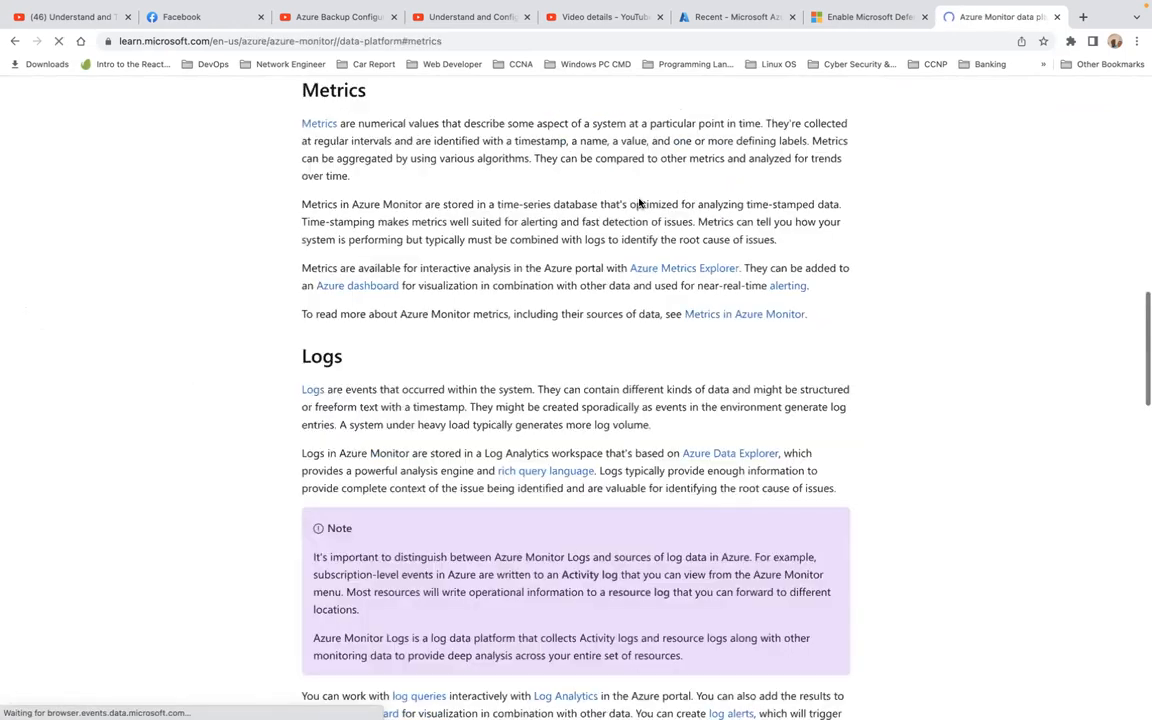
pyautogui.click(849, 20)
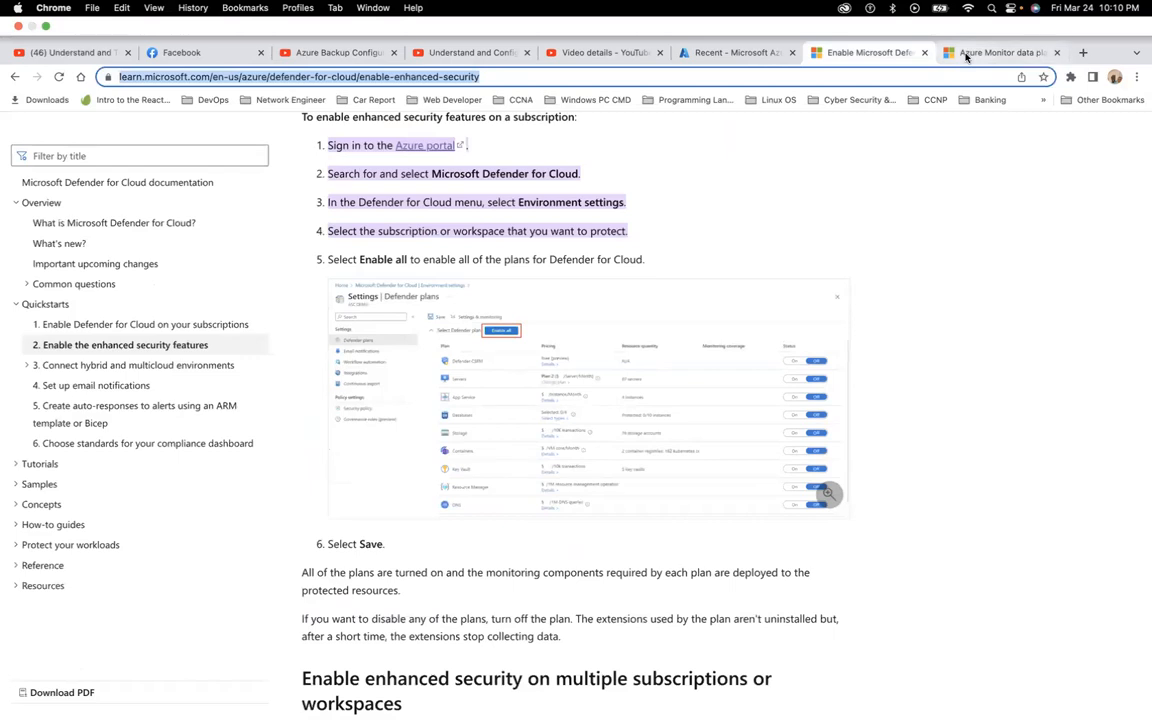
pyautogui.click(965, 55)
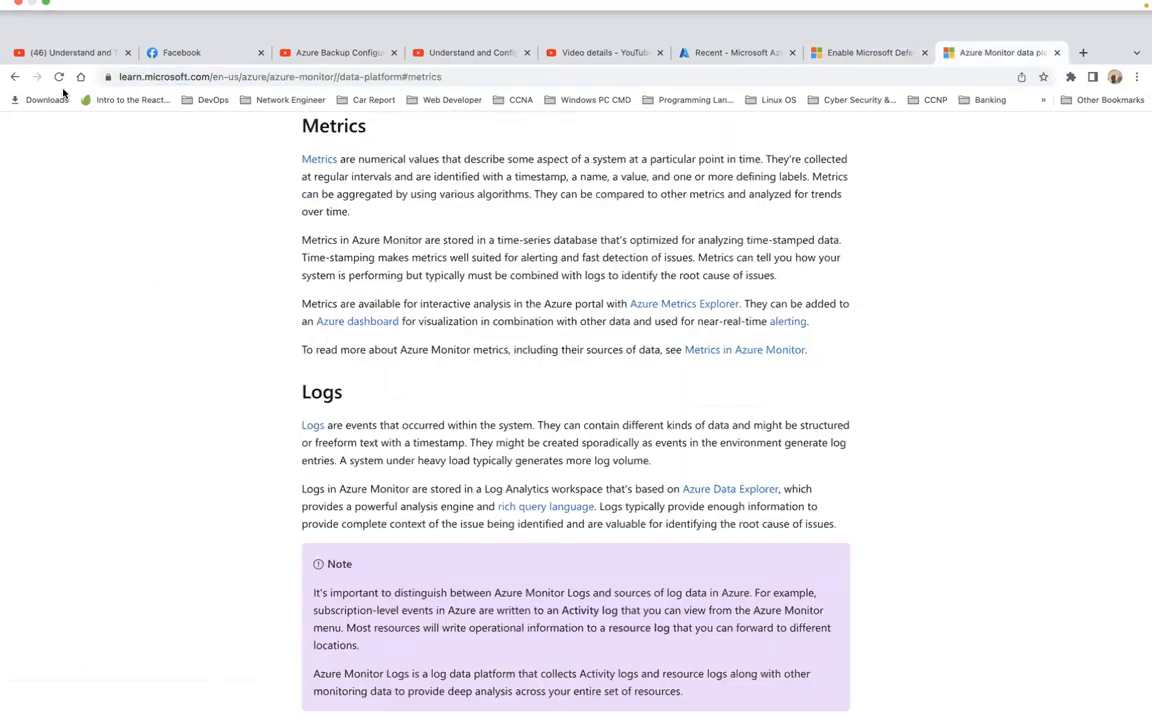
pyautogui.click(14, 41)
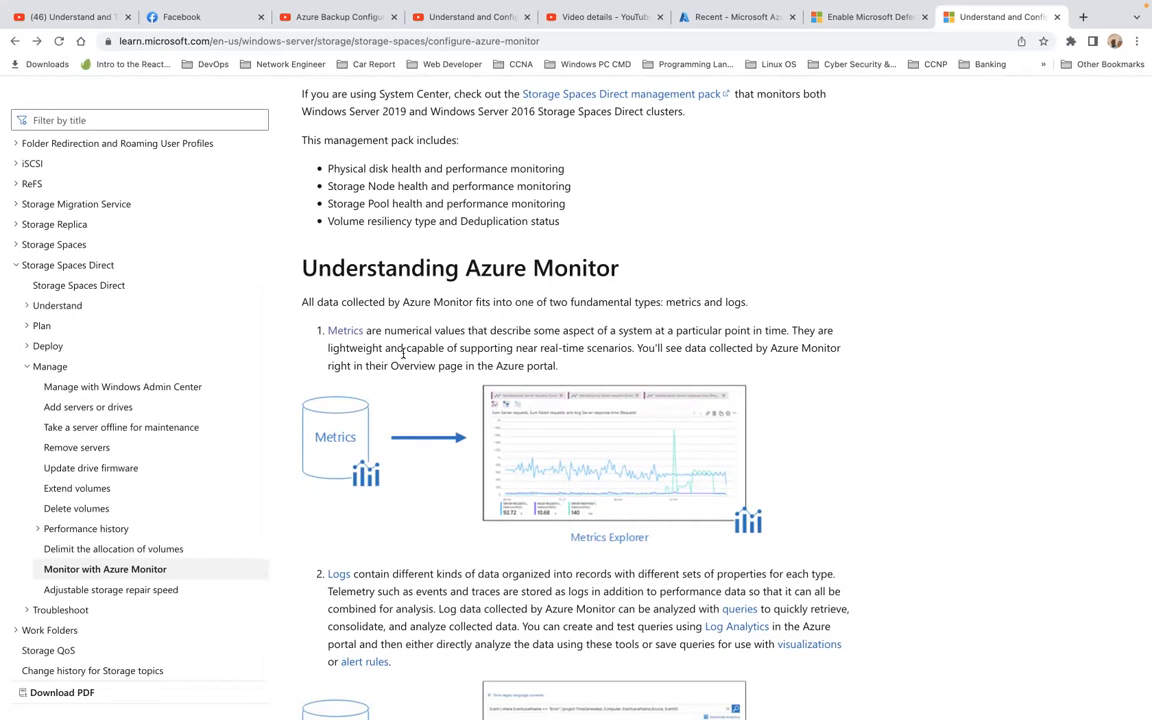
# Step: Read down through the rest of the Storage Spaces Azure Monitor article
pyautogui.scroll(-4, 403, 352)
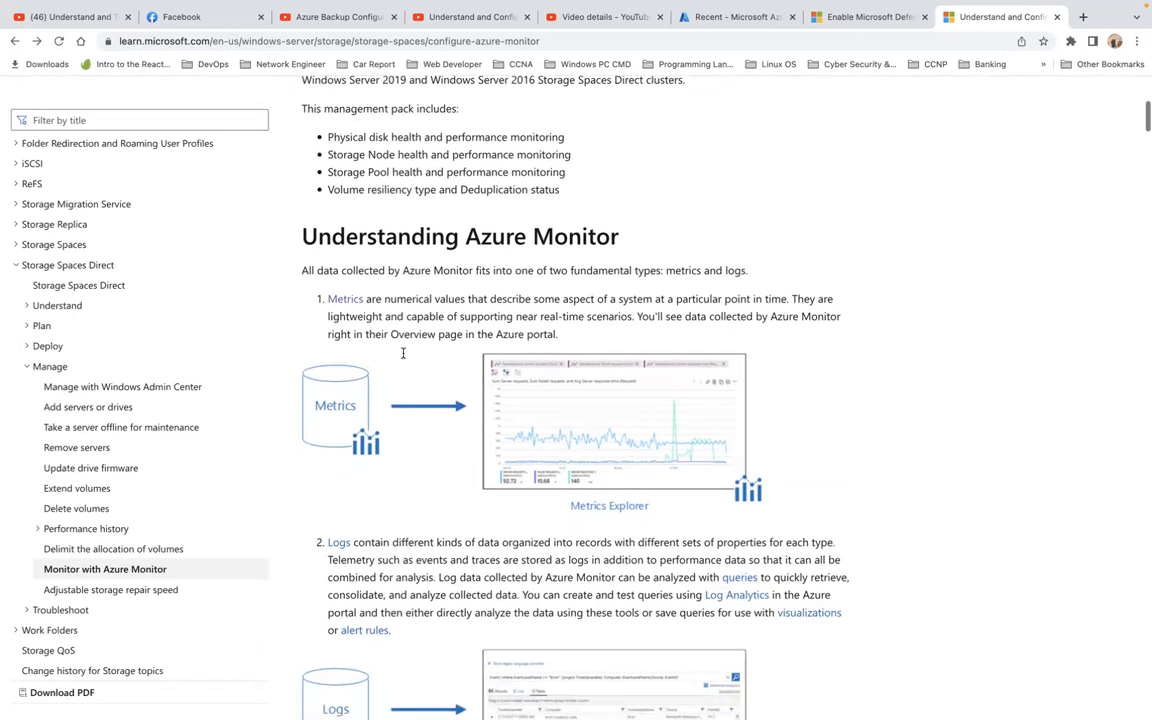
pyautogui.scroll(-1, 403, 358)
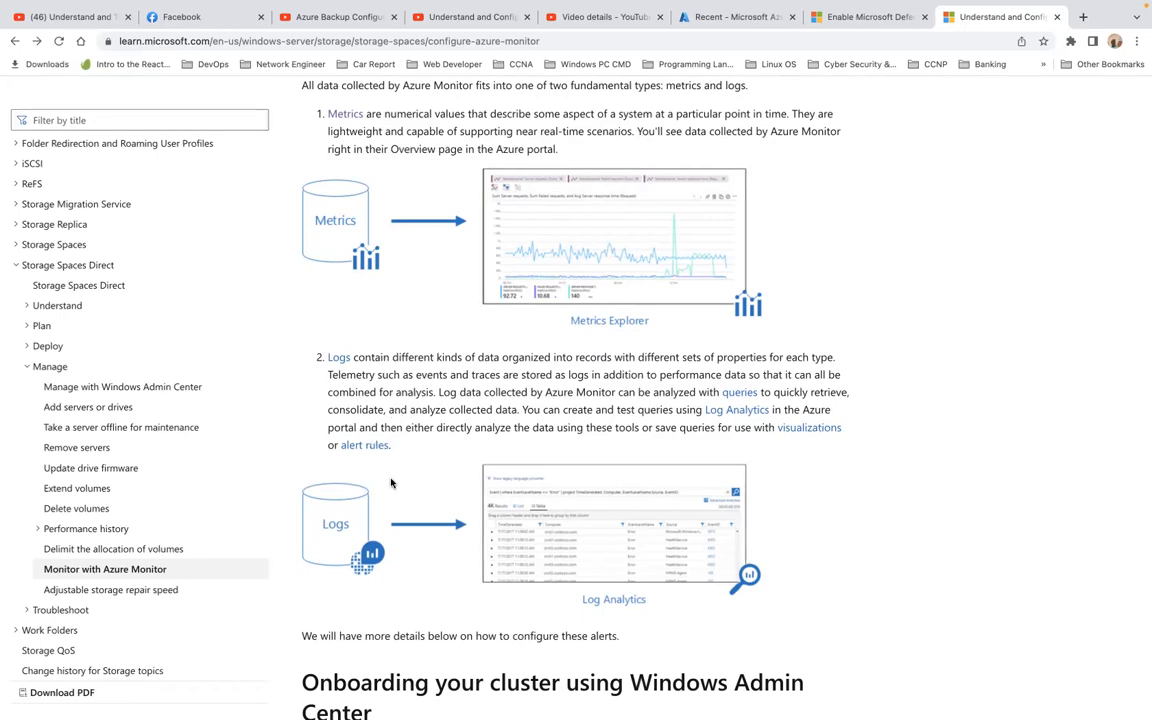
pyautogui.scroll(-2, 350, 436)
pyautogui.scroll(-4, 391, 484)
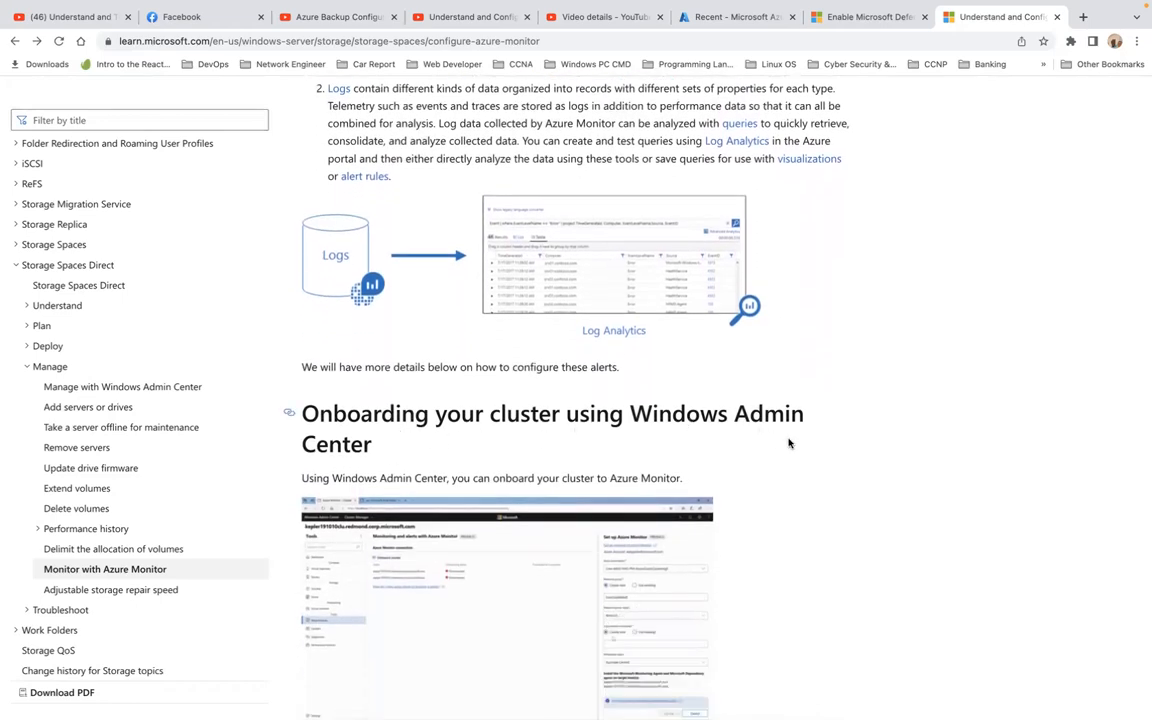
pyautogui.scroll(-1, 788, 443)
pyautogui.scroll(-2, 788, 443)
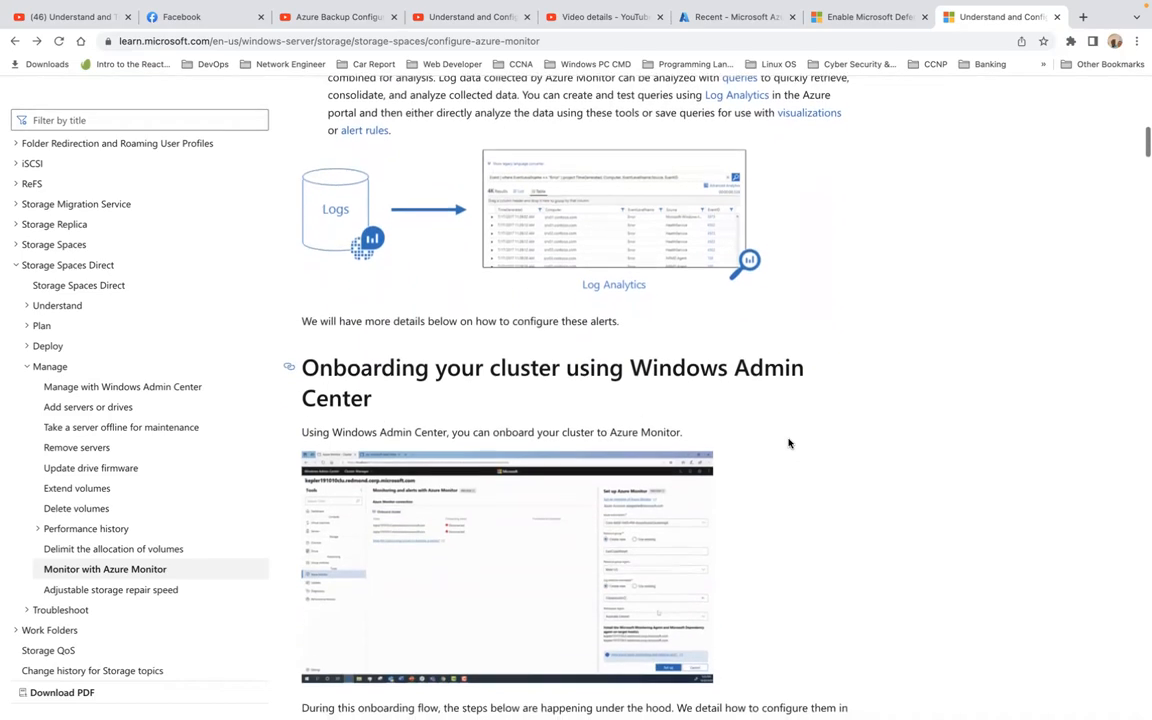
pyautogui.scroll(-4, 788, 443)
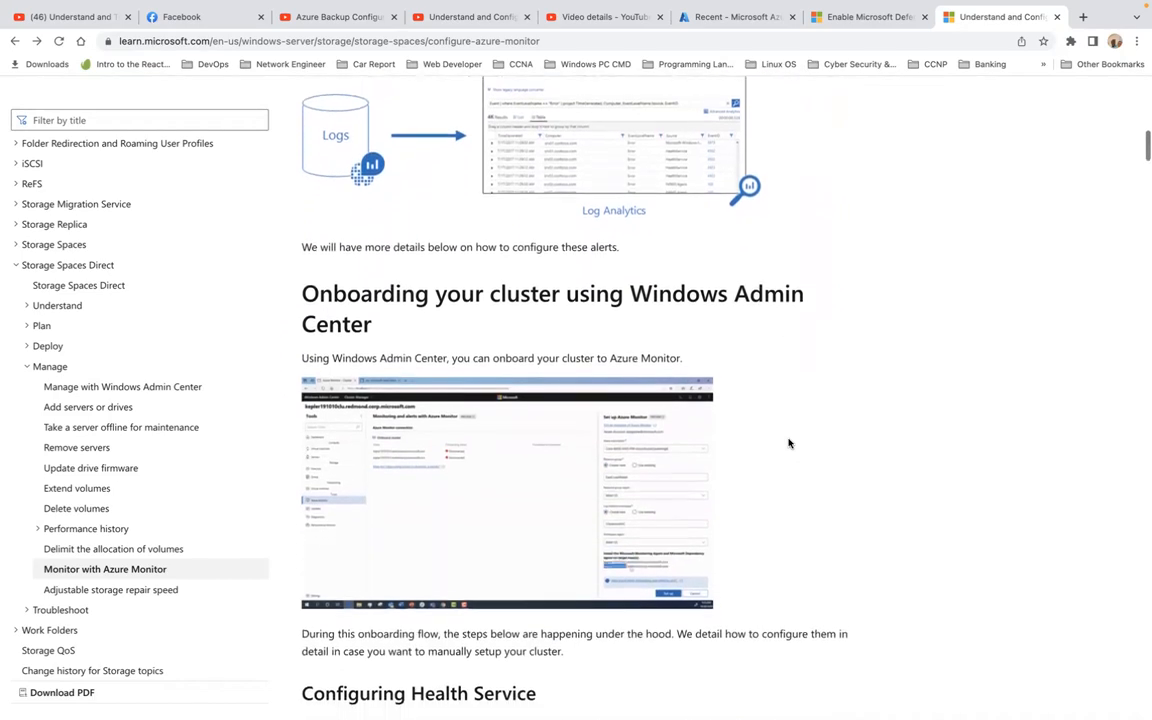
pyautogui.scroll(-1, 700, 460)
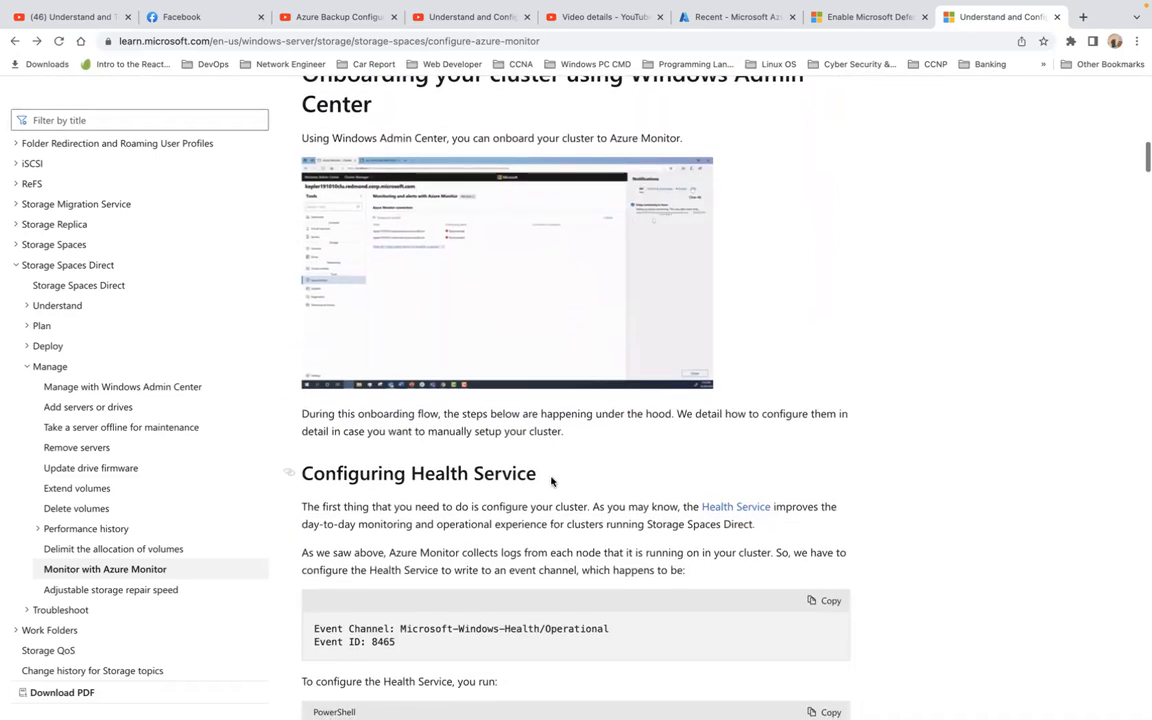
pyautogui.scroll(-8, 650, 483)
pyautogui.scroll(-3, 648, 481)
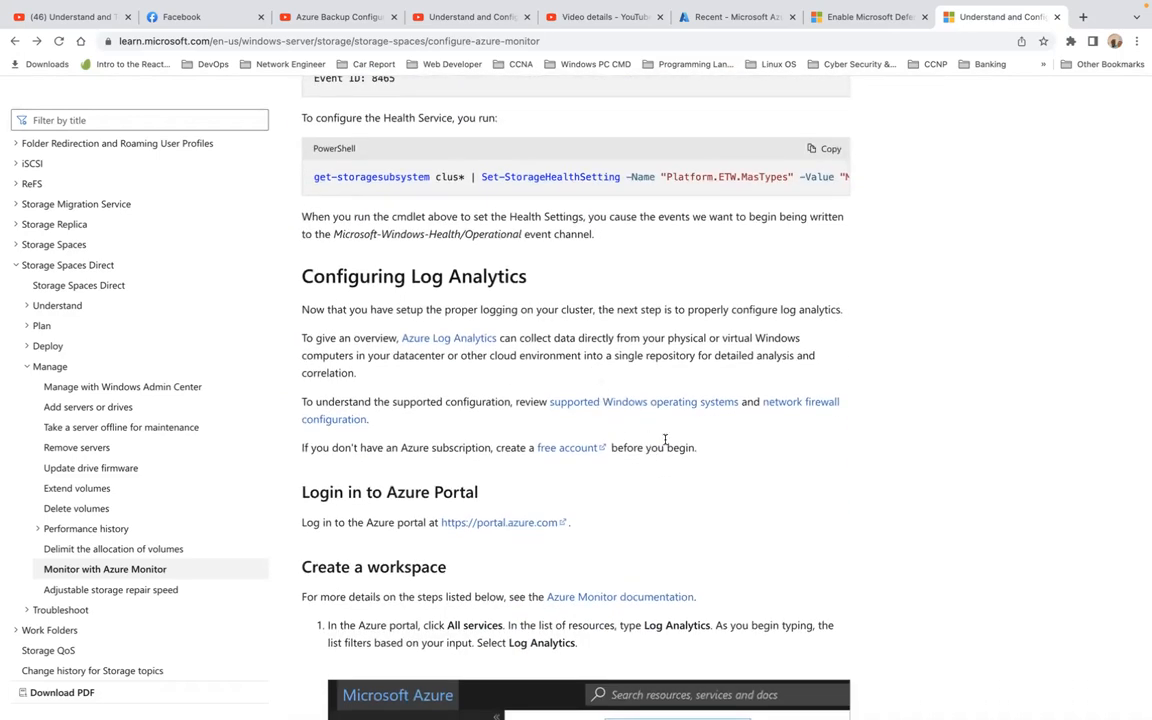
pyautogui.scroll(-5, 727, 468)
pyautogui.scroll(-10, 727, 468)
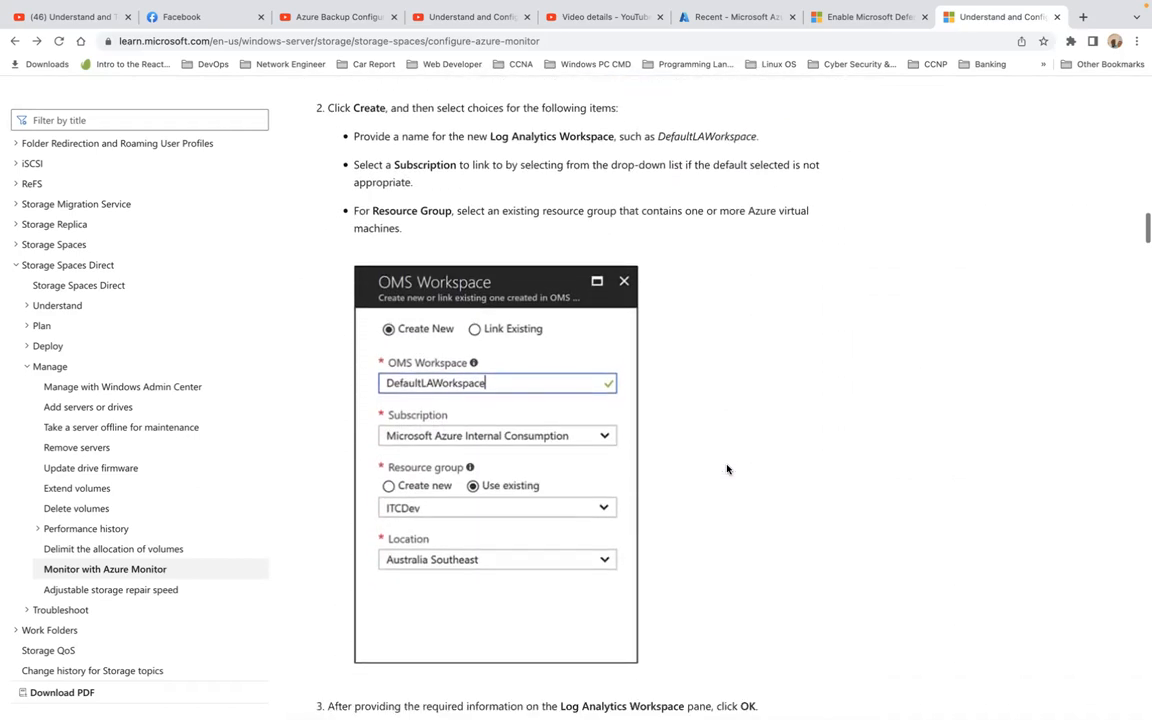
pyautogui.scroll(-7, 727, 468)
pyautogui.scroll(-13, 727, 468)
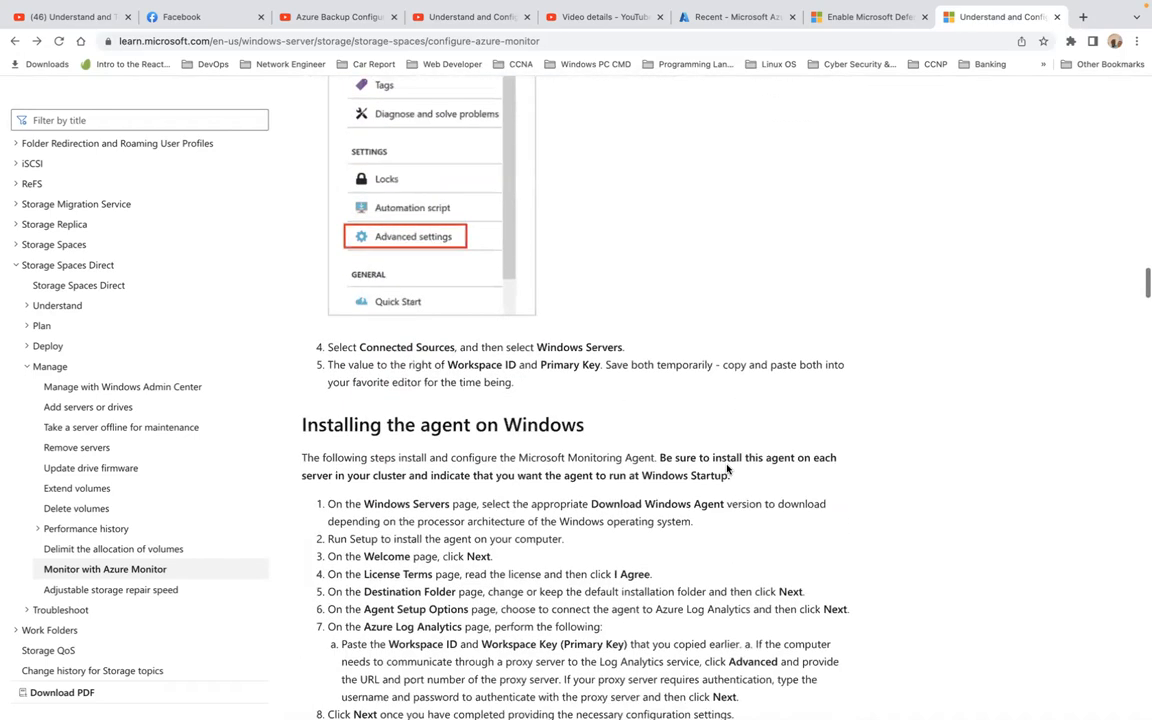
pyautogui.scroll(-4, 727, 468)
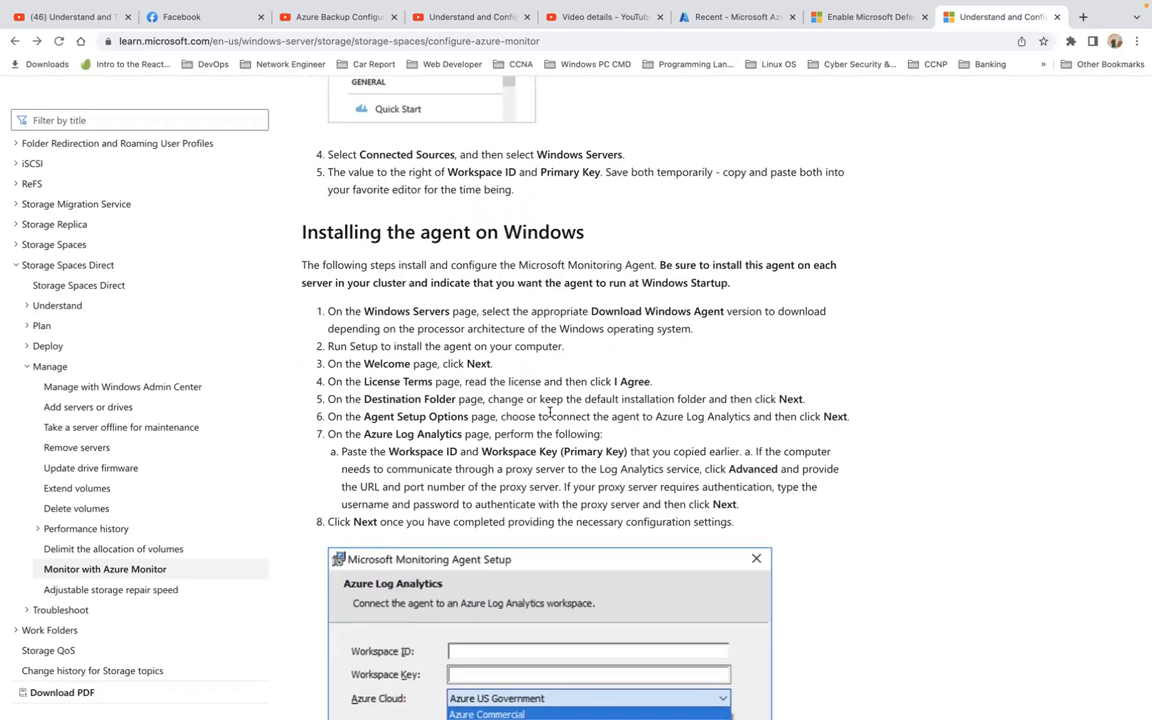
pyautogui.scroll(-2, 549, 411)
pyautogui.scroll(-8, 549, 411)
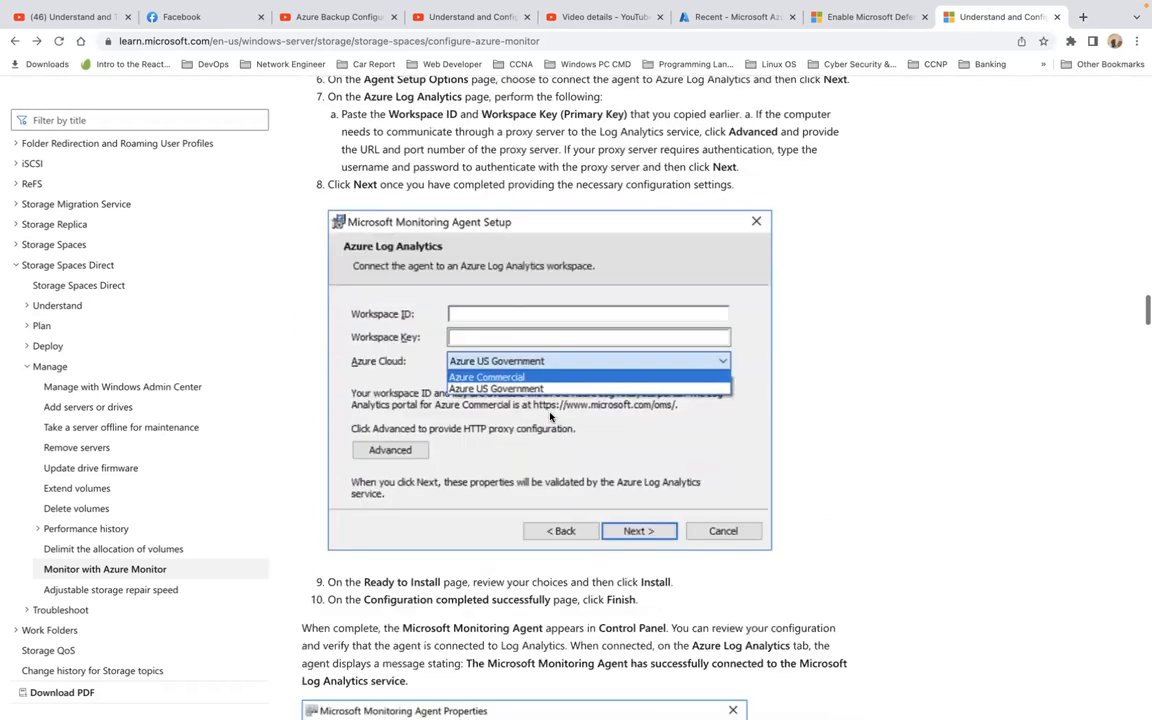
pyautogui.scroll(-10, 549, 416)
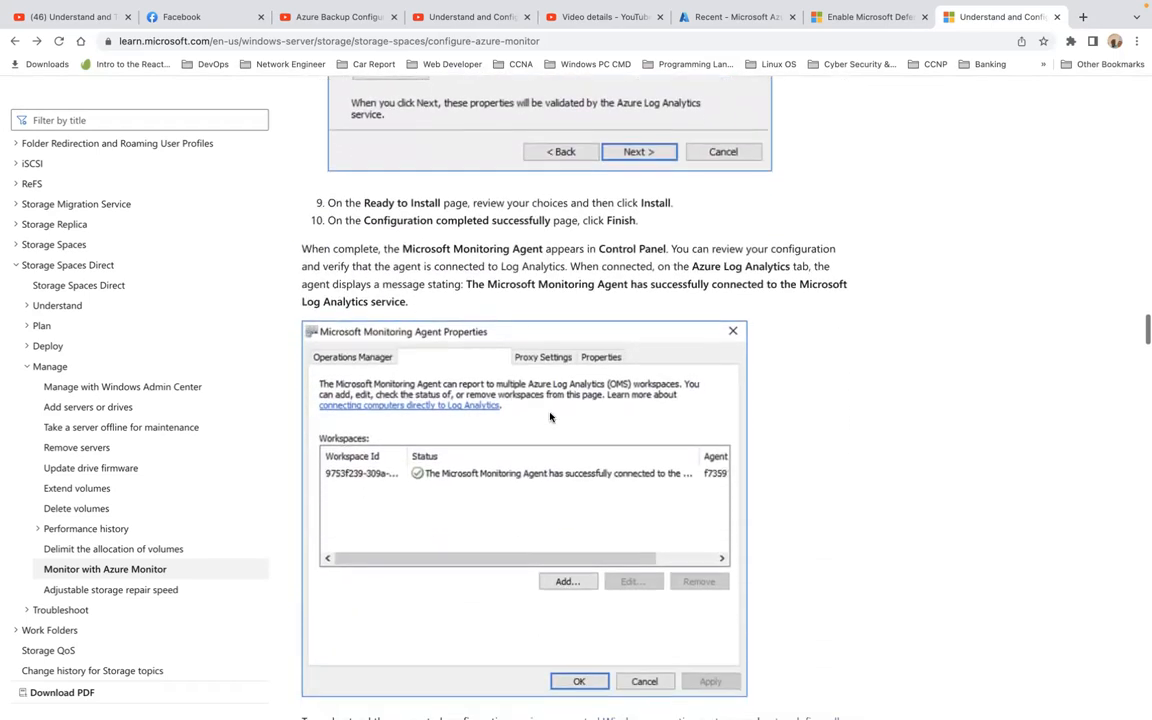
pyautogui.scroll(-1, 549, 416)
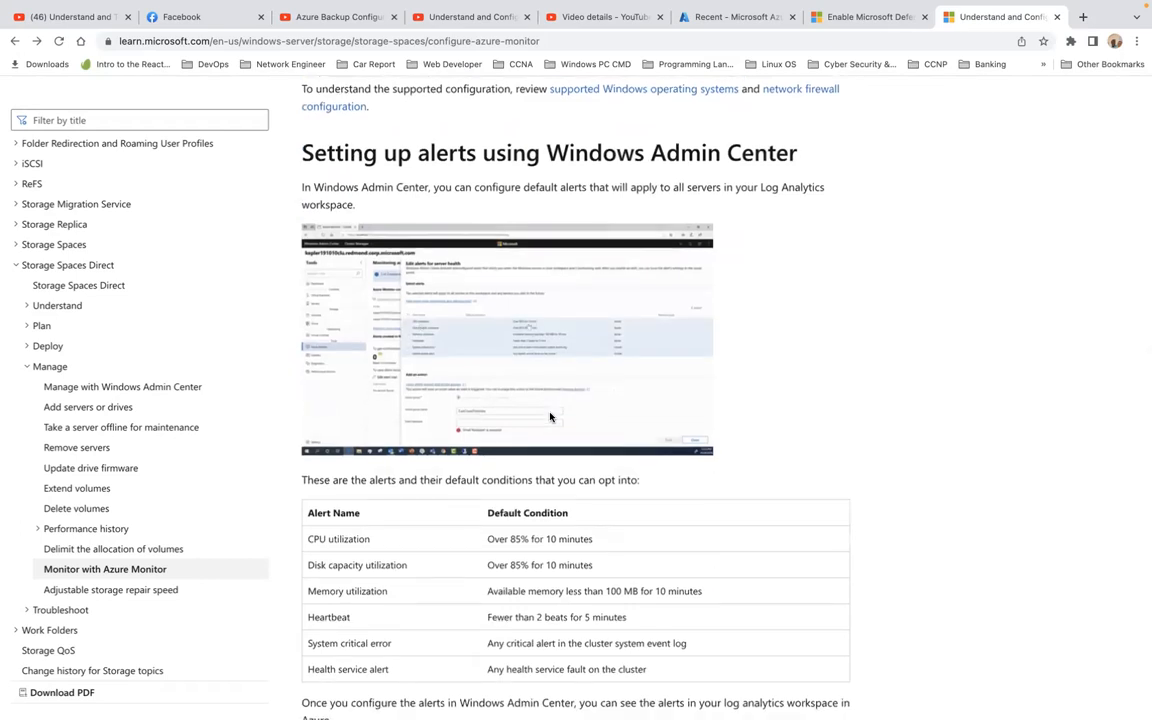
pyautogui.scroll(-3, 549, 416)
# Step: Scroll back up, then switch to the Azure portal's Home page
pyautogui.scroll(20, 549, 416)
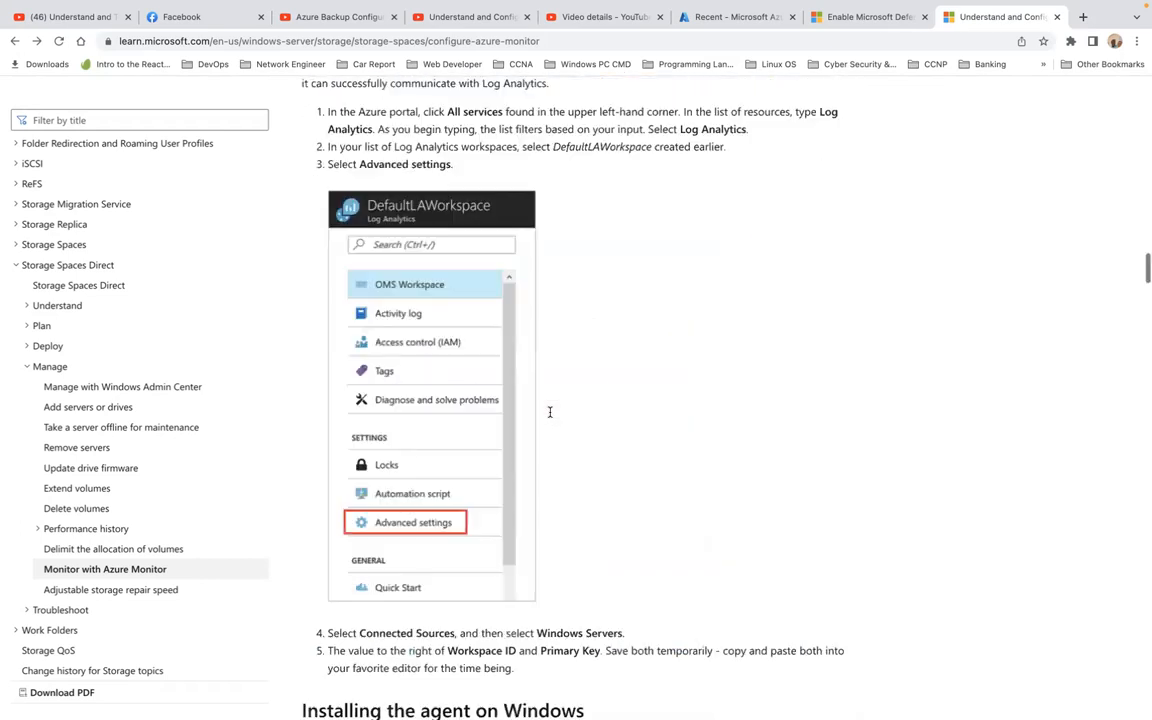
pyautogui.scroll(1, 549, 416)
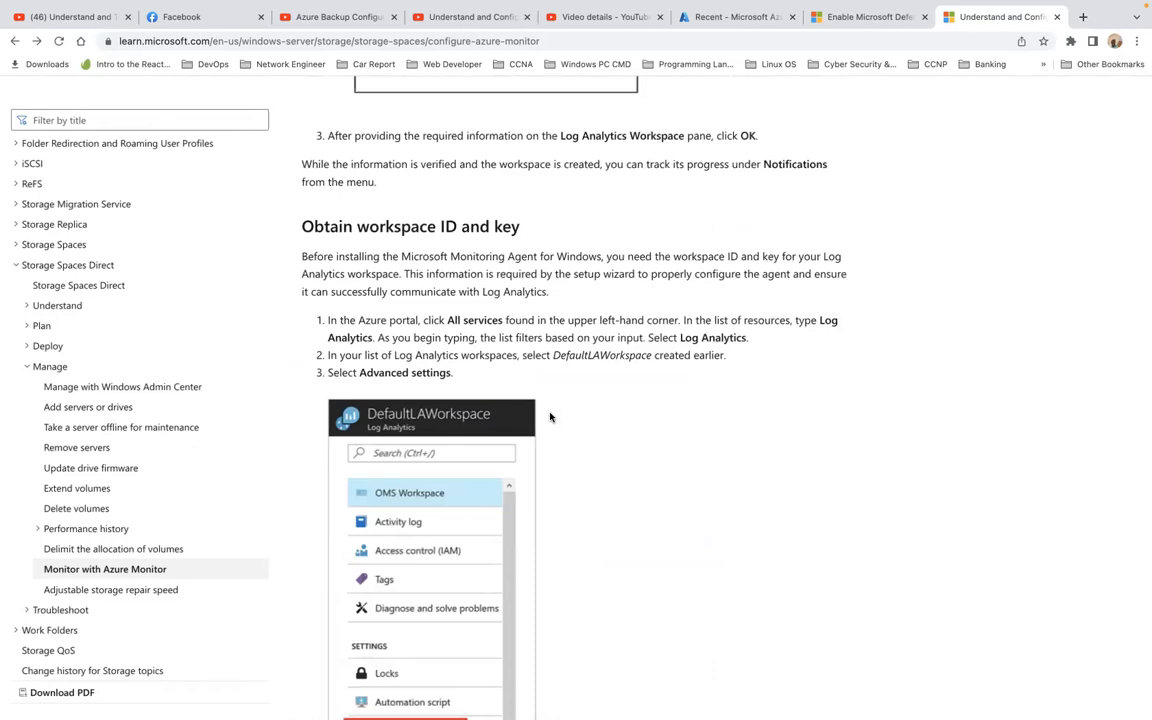
pyautogui.scroll(15, 549, 416)
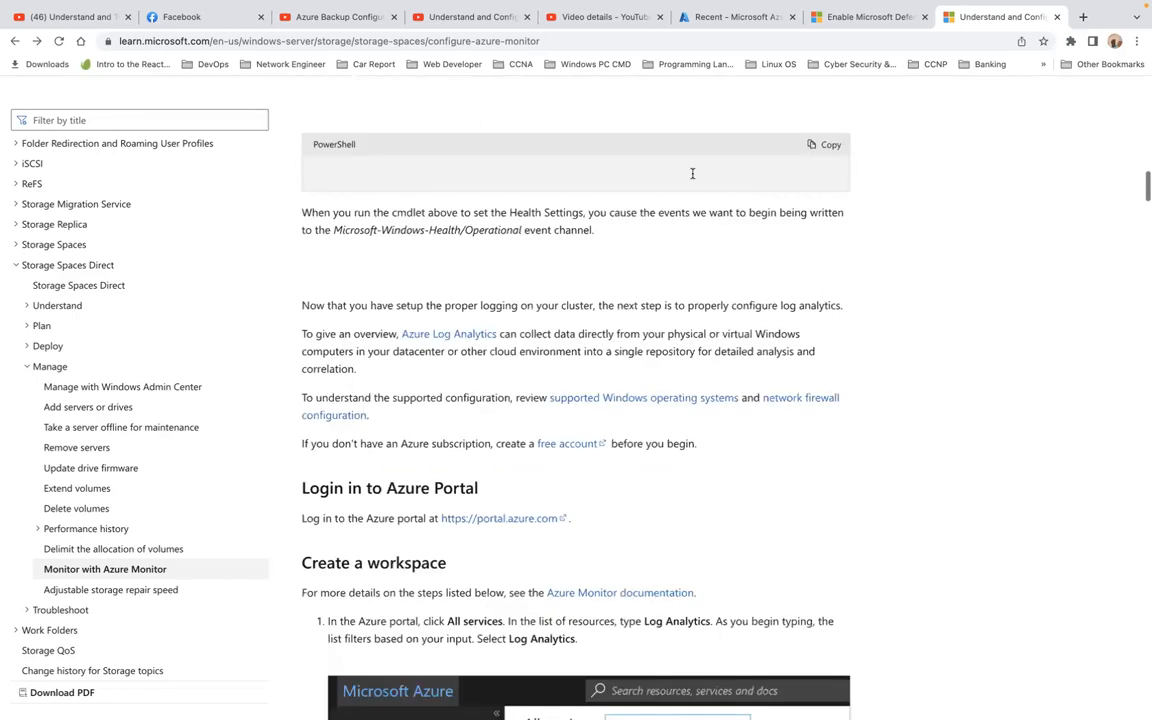
pyautogui.click(742, 19)
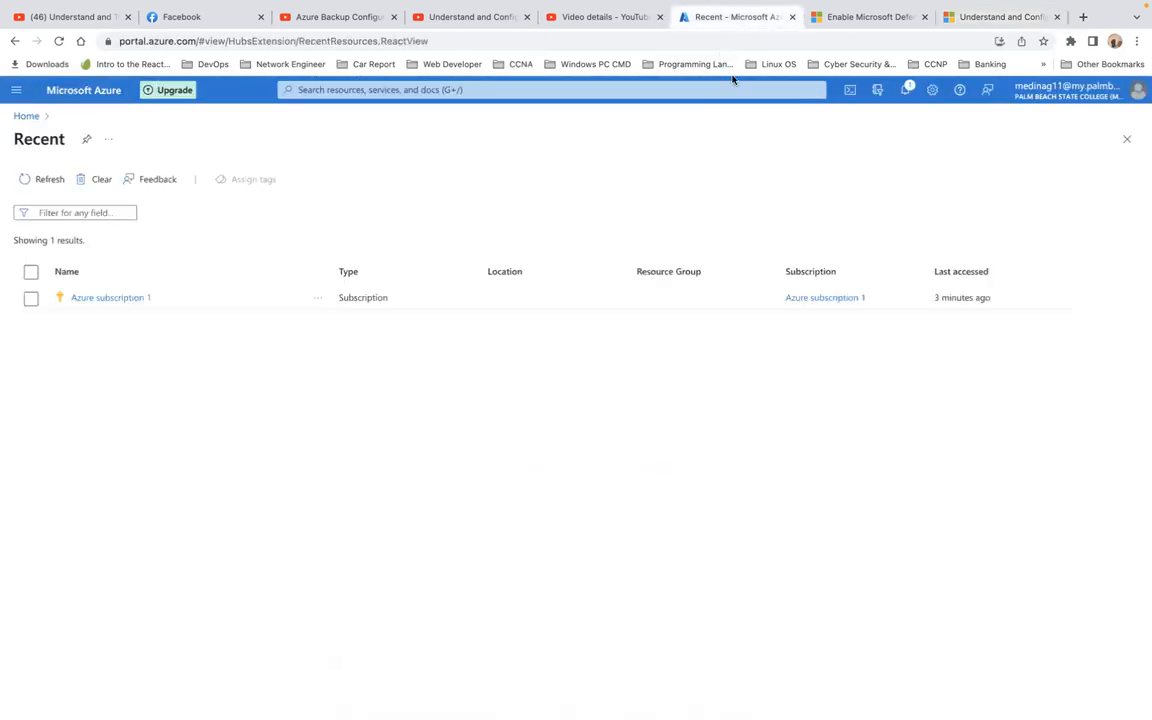
pyautogui.click(23, 116)
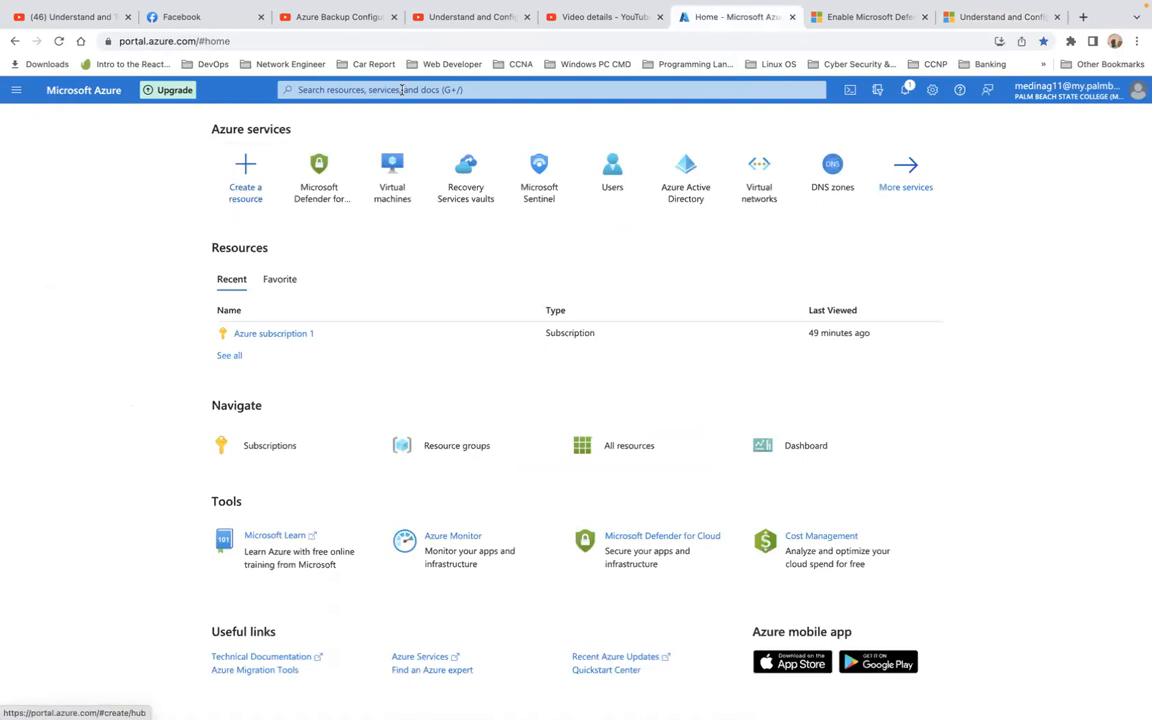
# Step: Search the portal for 'moni' and open the Monitor service from Services
pyautogui.click(403, 90)
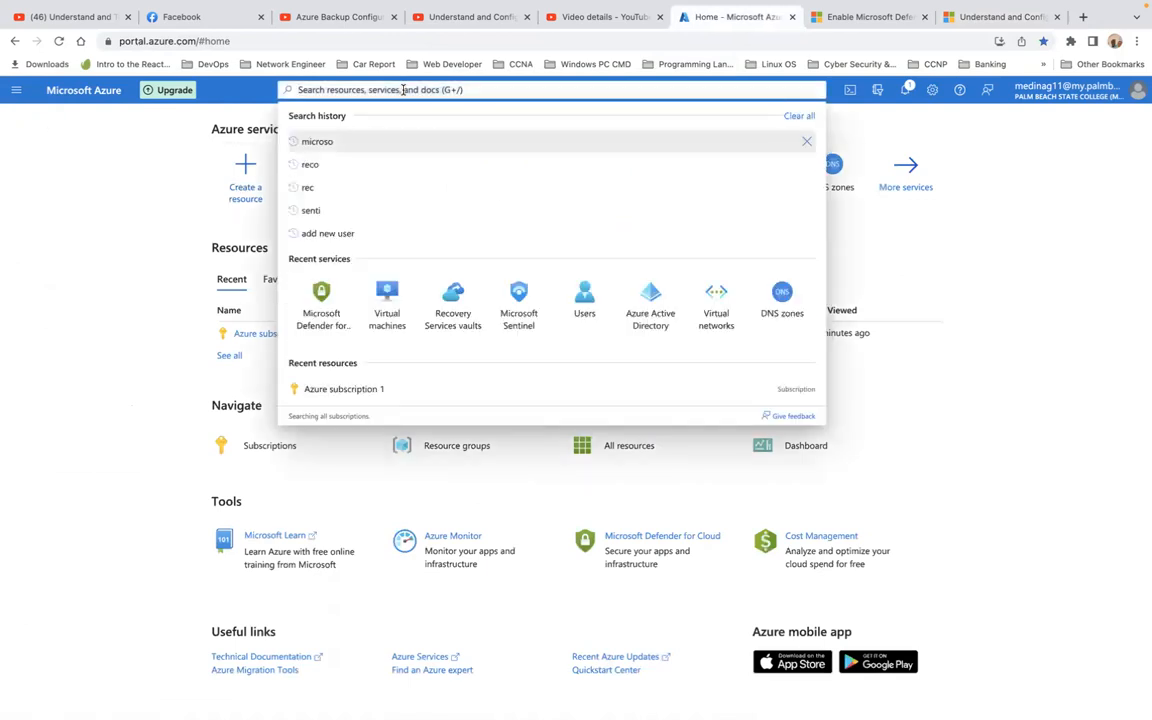
pyautogui.write('a')
pyautogui.press('BackSpace')
pyautogui.write('moni')
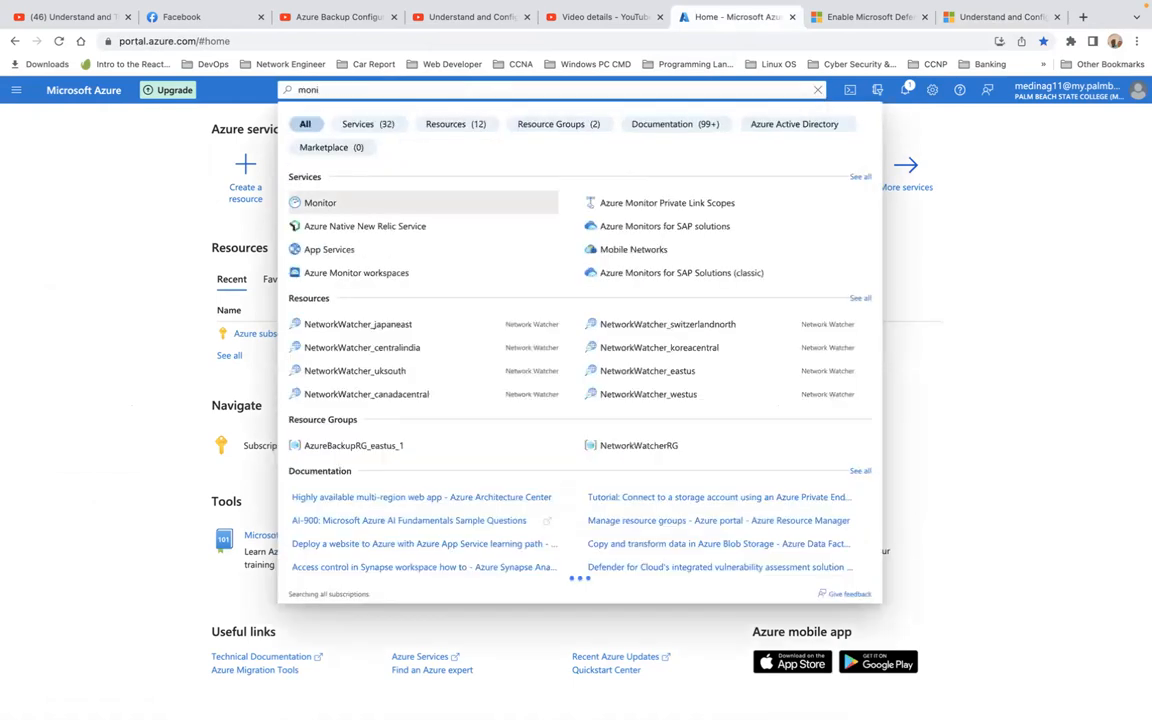
pyautogui.click(318, 203)
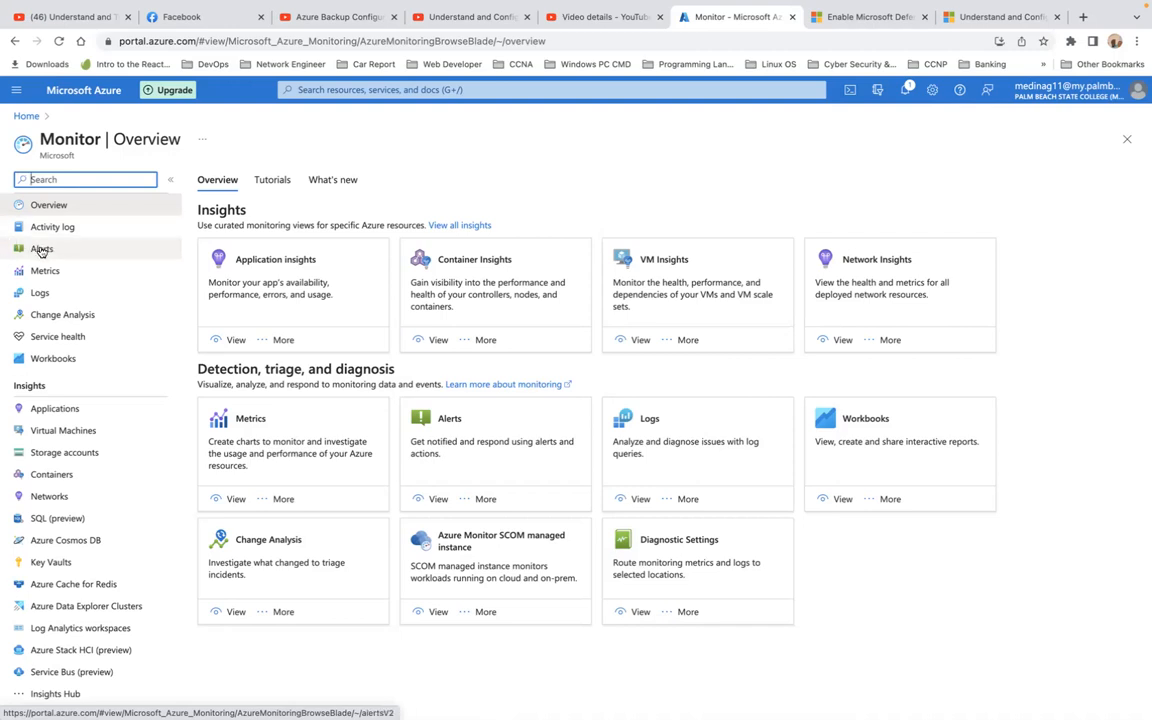
# Step: Open Monitor's Alerts page and review the fired Critical alert on vm1recoveryvaault
pyautogui.click(42, 250)
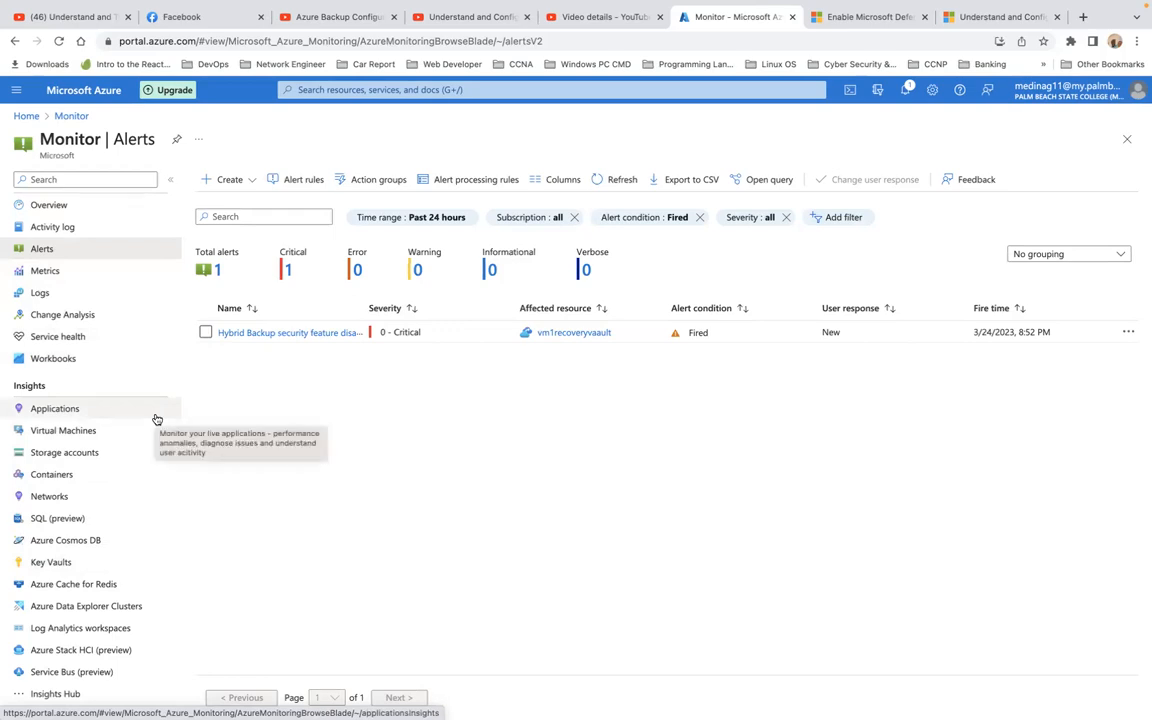
pyautogui.scroll(-2, 134, 504)
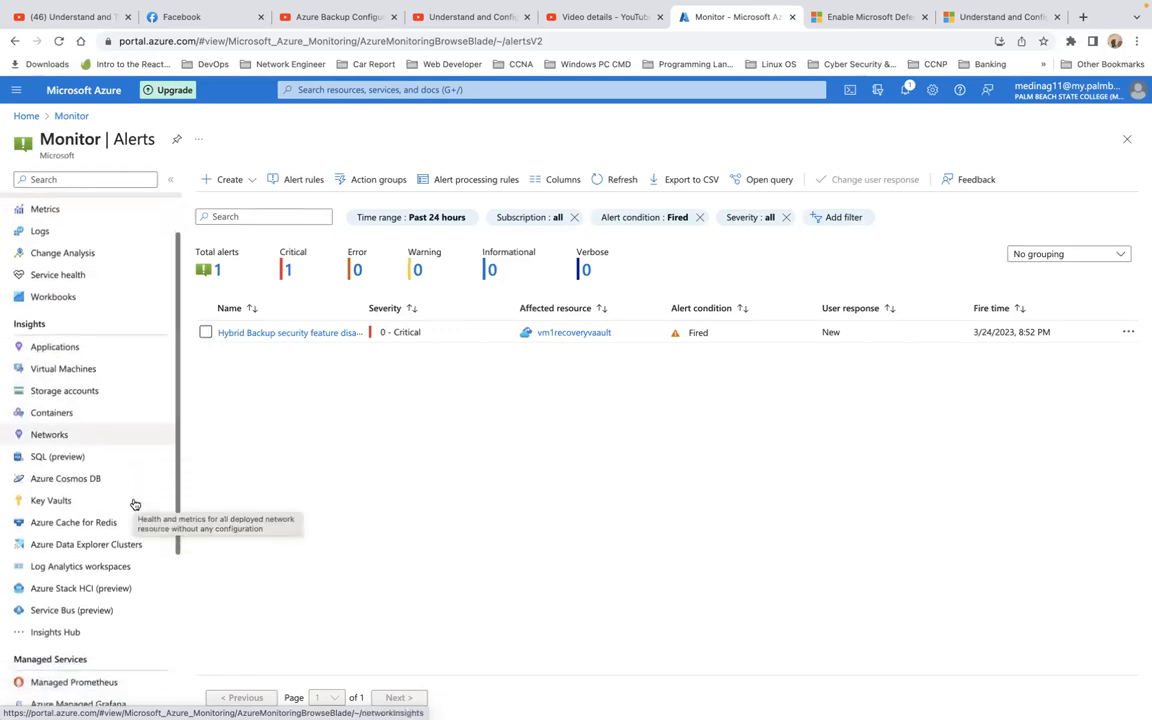
pyautogui.scroll(-2, 134, 504)
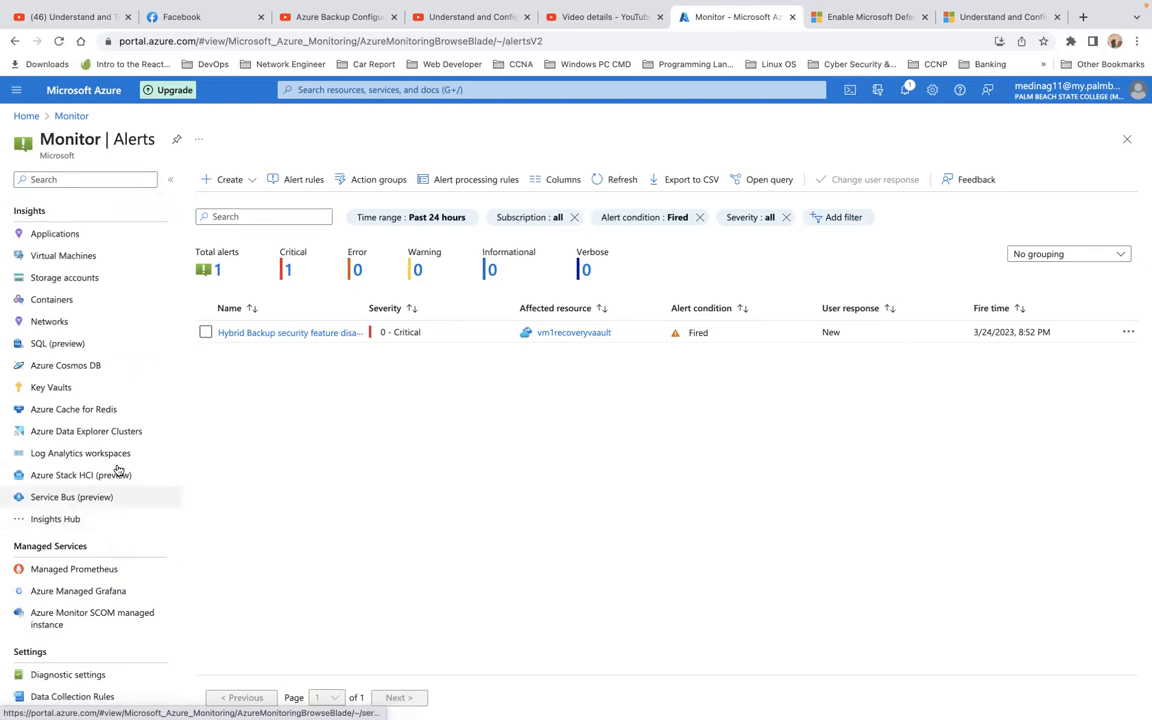
pyautogui.scroll(3, 118, 466)
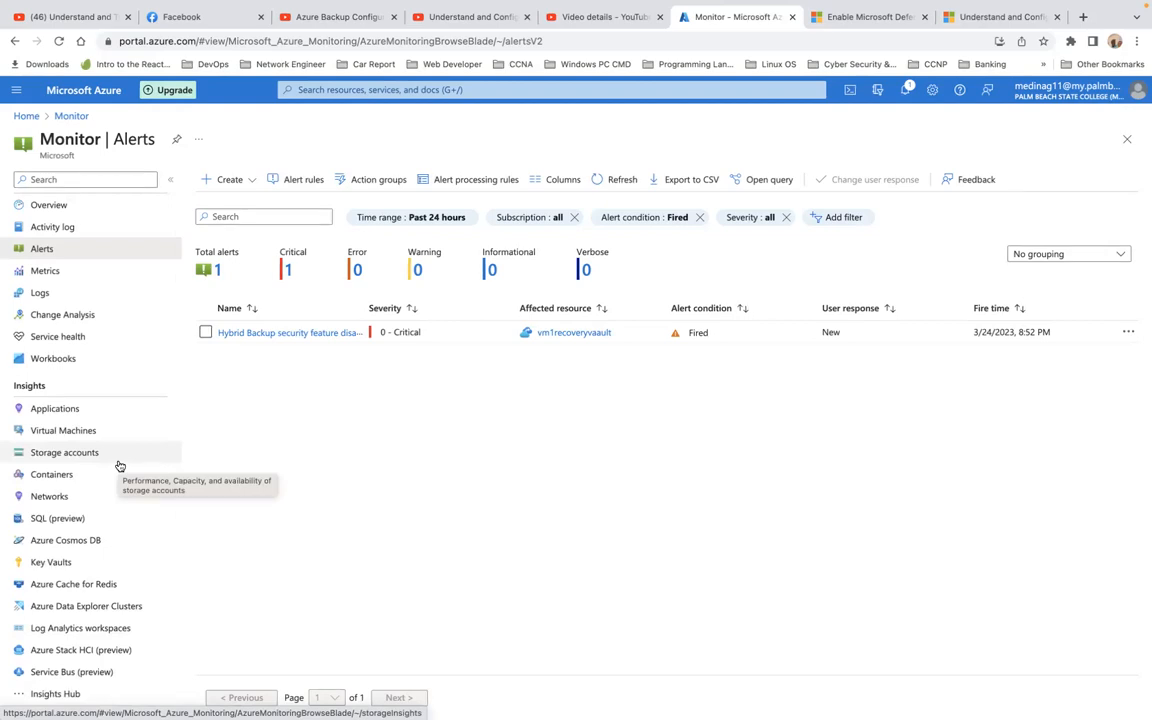
# Step: Start a new alert rule via Create > Alert rule and browse the resource-type filter in Select a resource
pyautogui.click(231, 190)
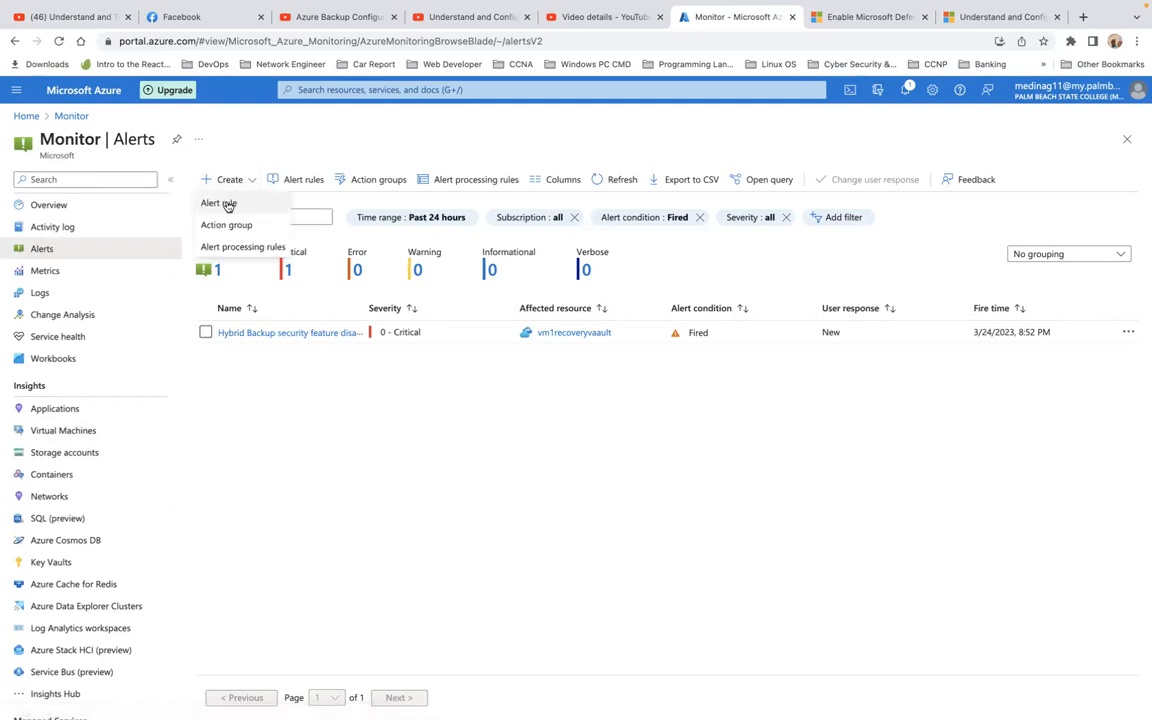
pyautogui.click(226, 205)
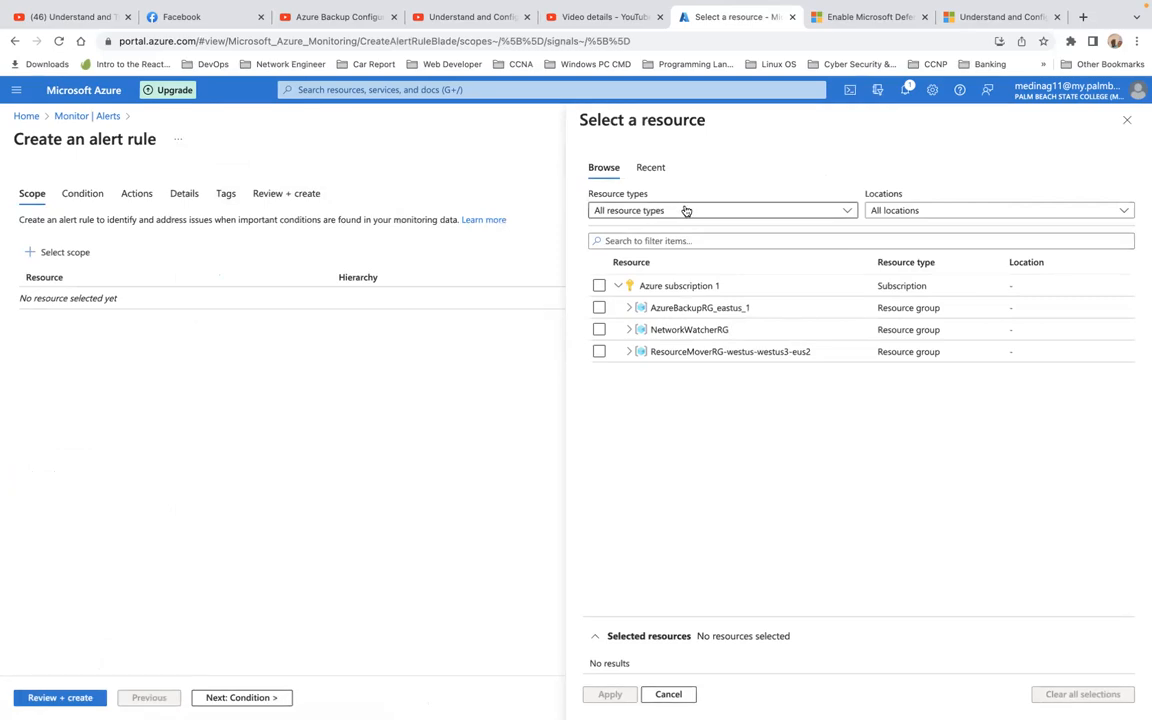
pyautogui.click(841, 213)
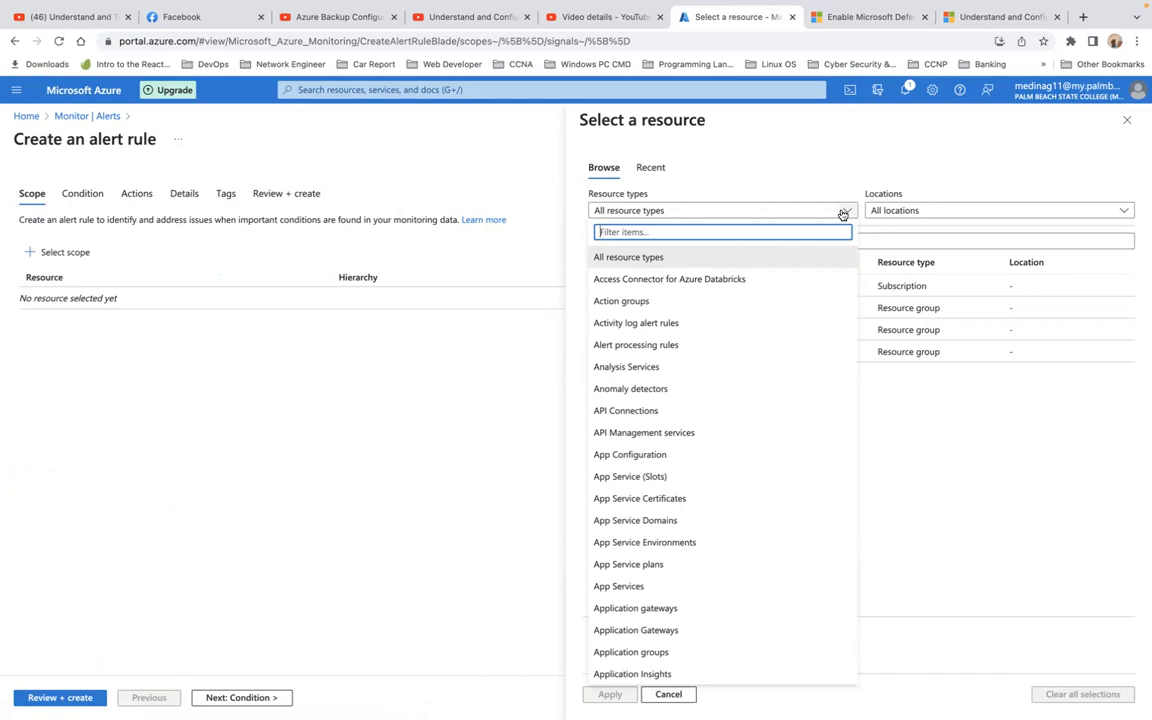
pyautogui.scroll(-15, 800, 342)
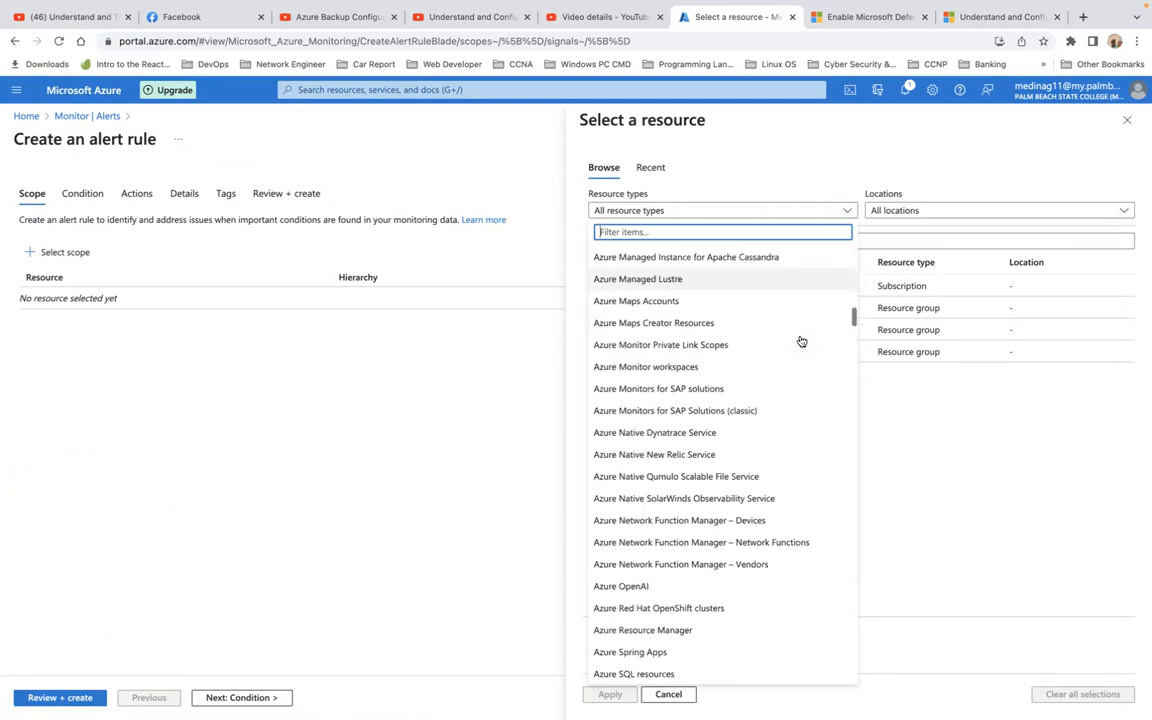
pyautogui.scroll(-12, 801, 342)
pyautogui.scroll(7, 801, 342)
pyautogui.hscroll(-5, 801, 342)
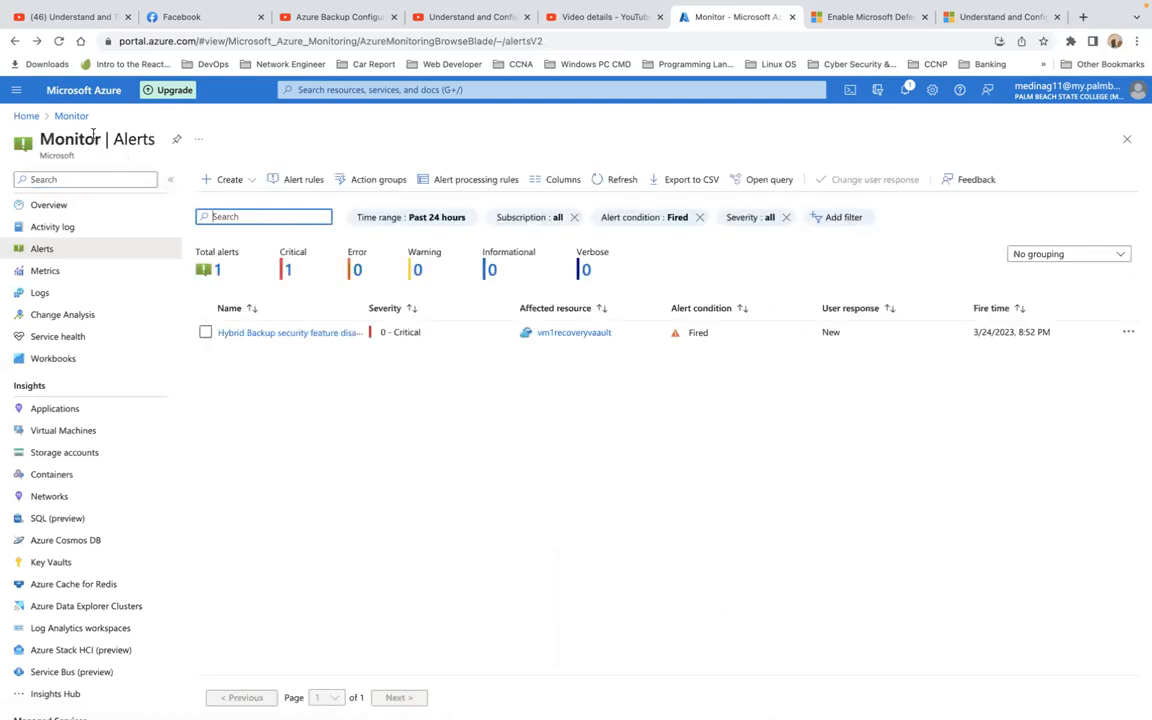
pyautogui.click(214, 178)
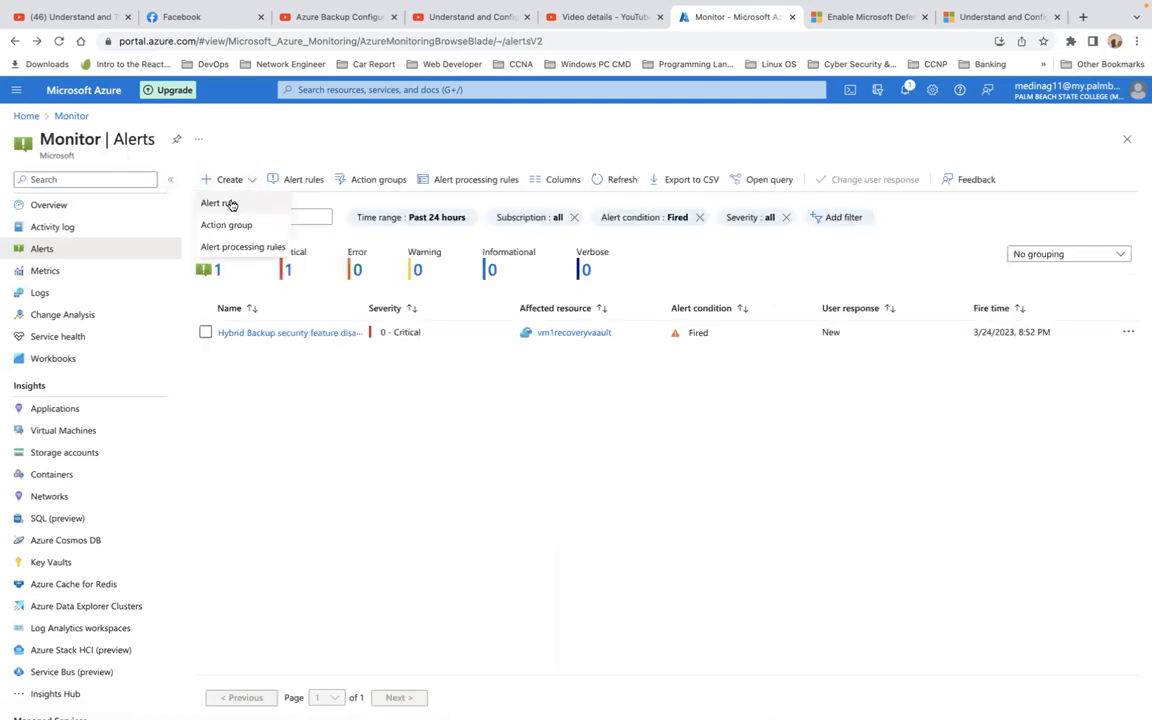
pyautogui.click(231, 203)
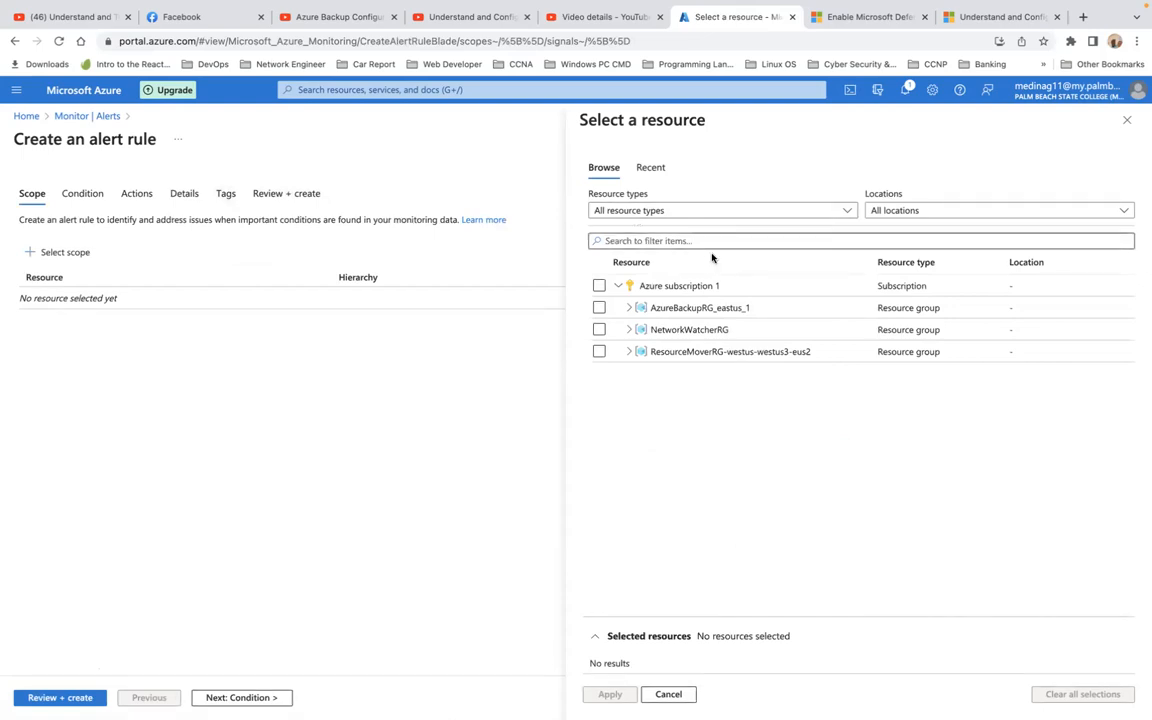
# Step: Scope the rule to Azure subscription 1, refined to Virtual machines in East US, and apply
pyautogui.click(600, 286)
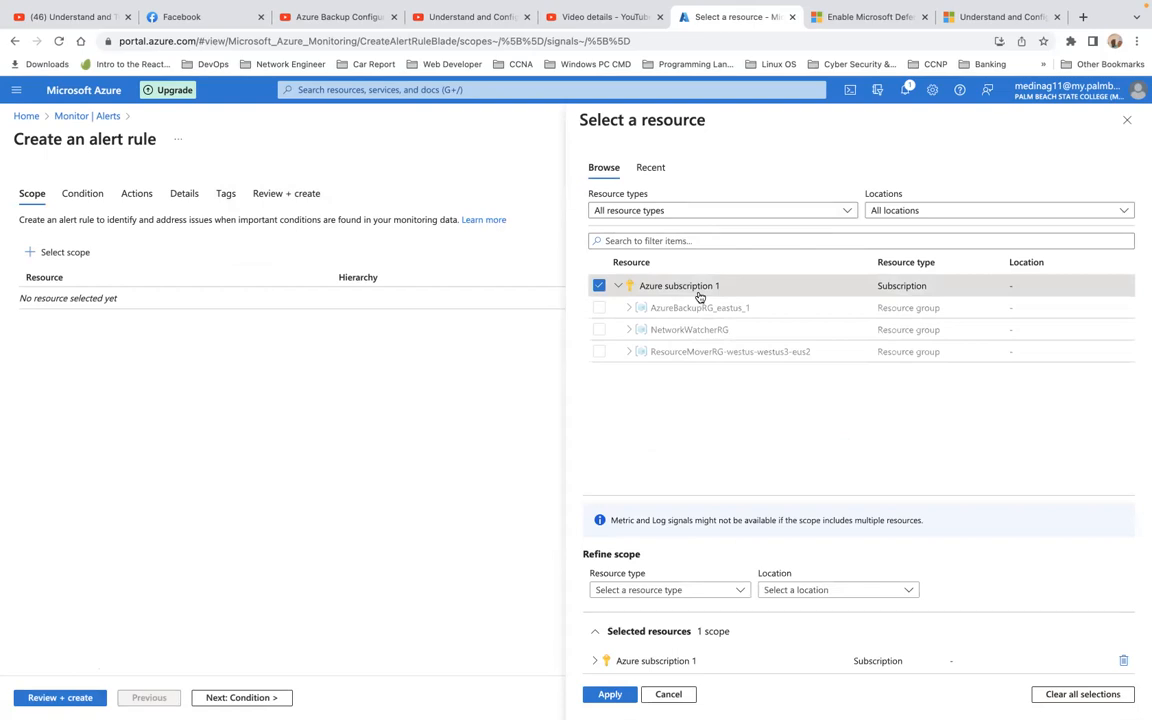
pyautogui.click(740, 591)
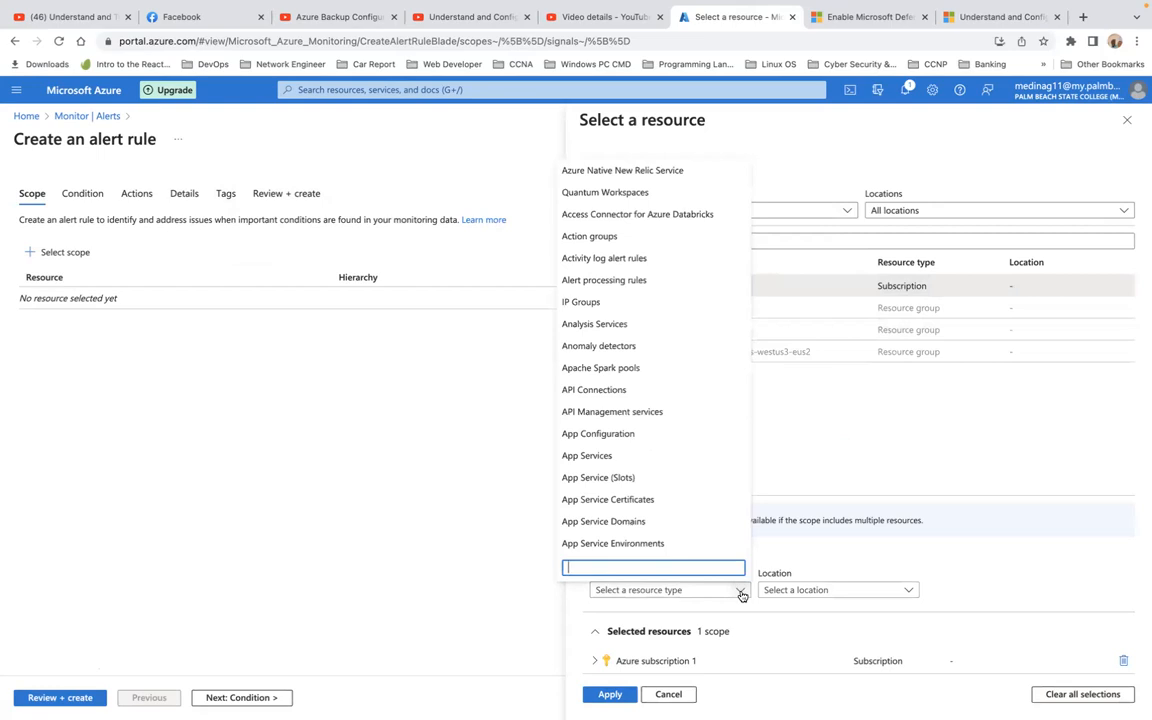
pyautogui.write('vm')
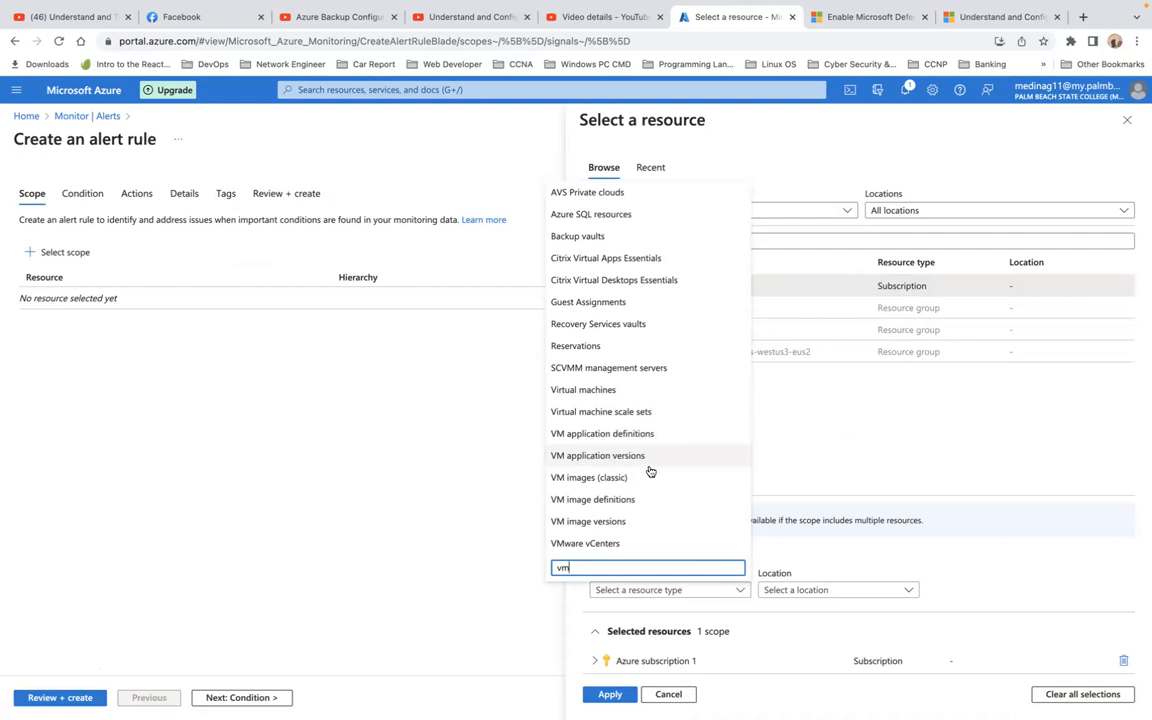
pyautogui.click(622, 391)
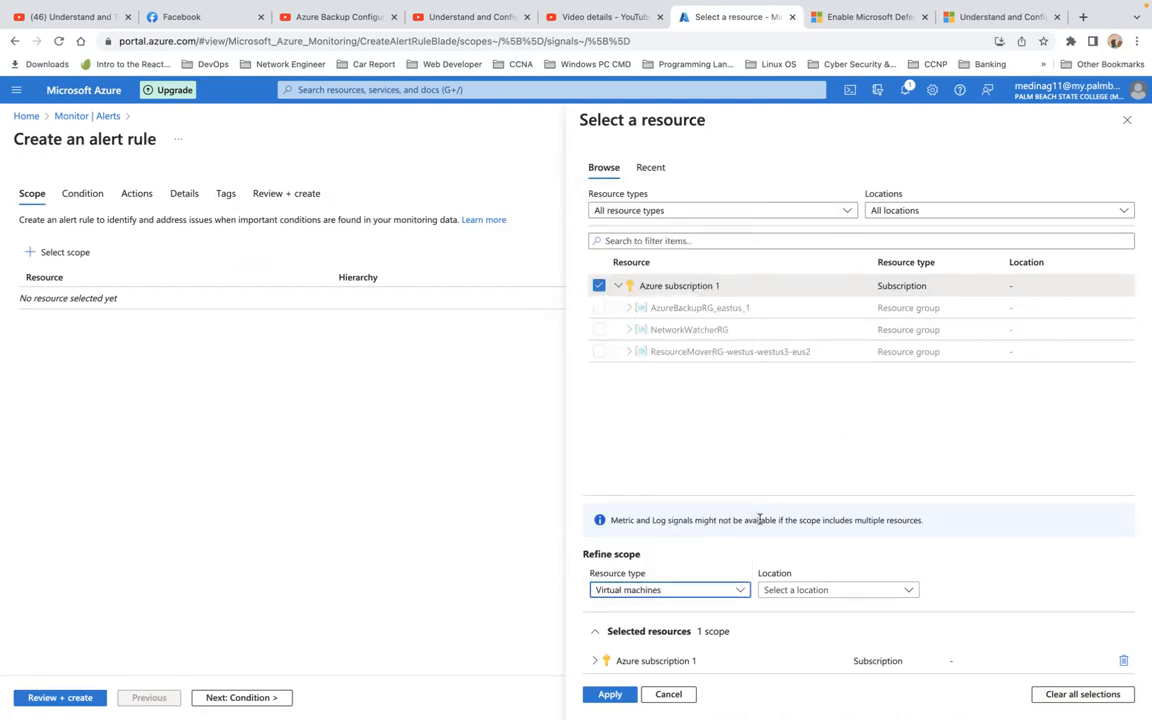
pyautogui.click(909, 592)
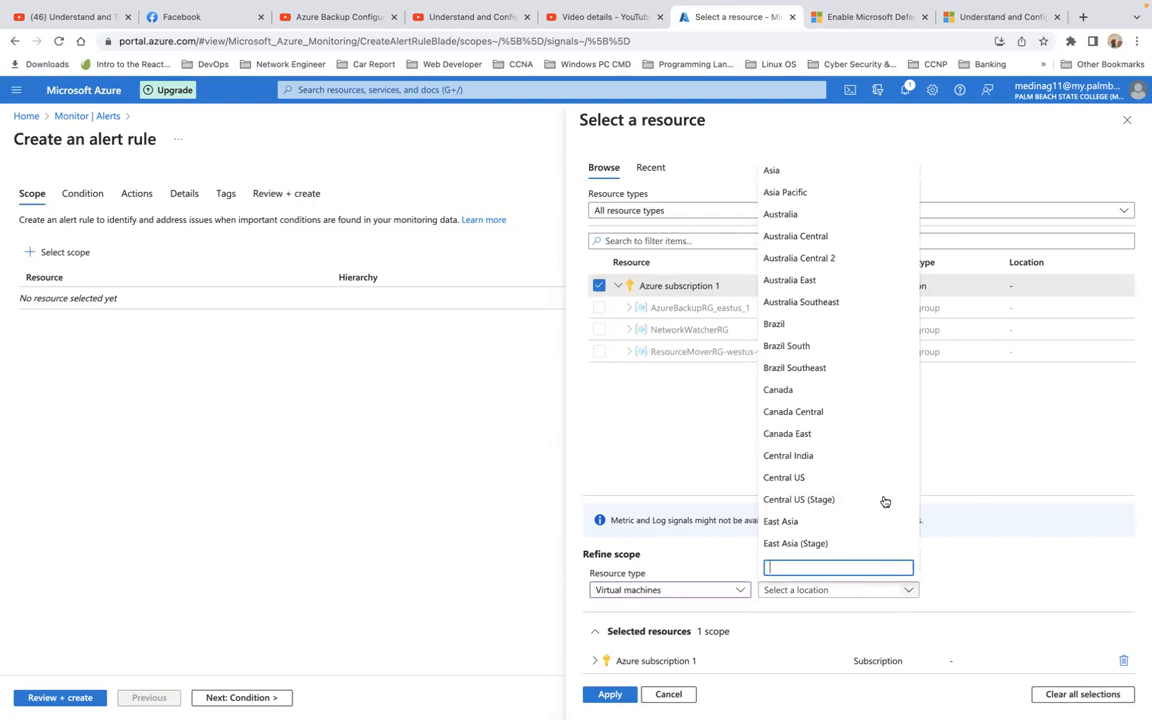
pyautogui.write('u')
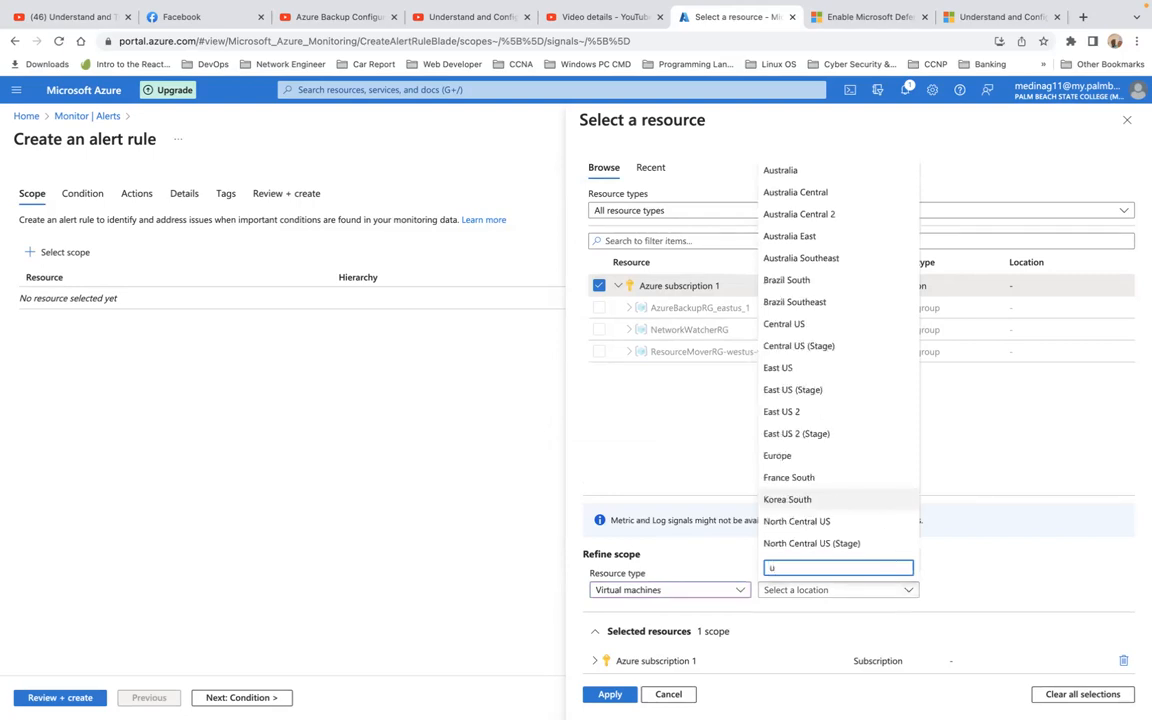
pyautogui.click(816, 375)
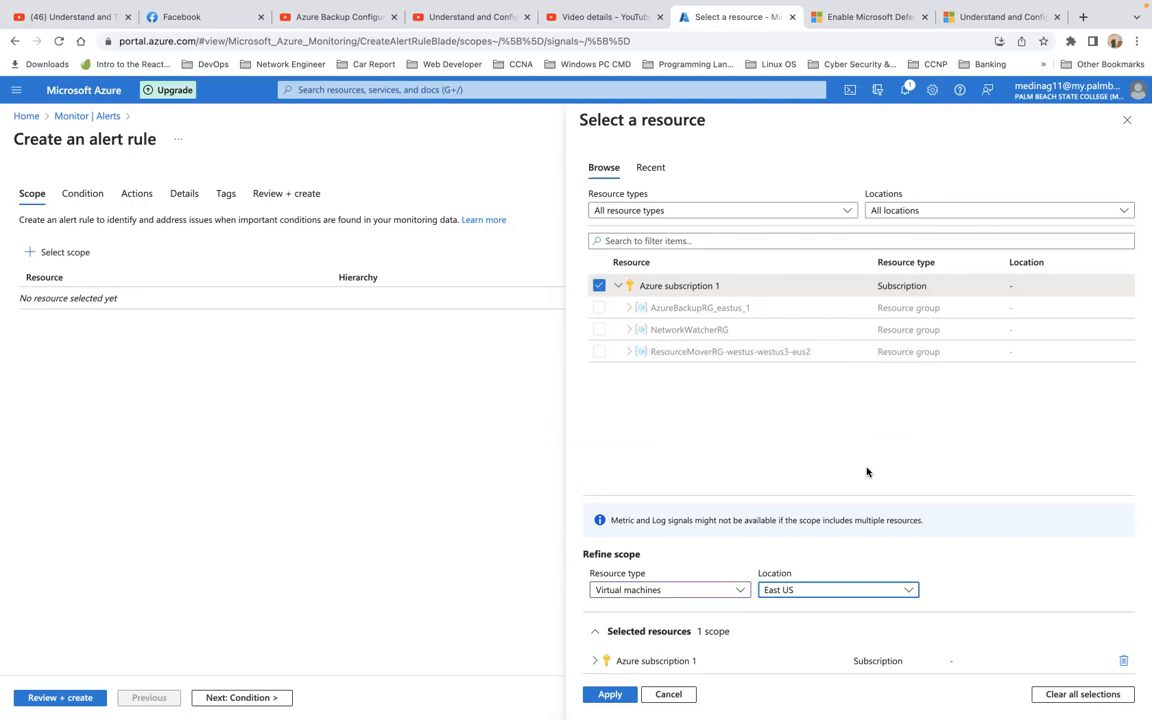
pyautogui.click(612, 695)
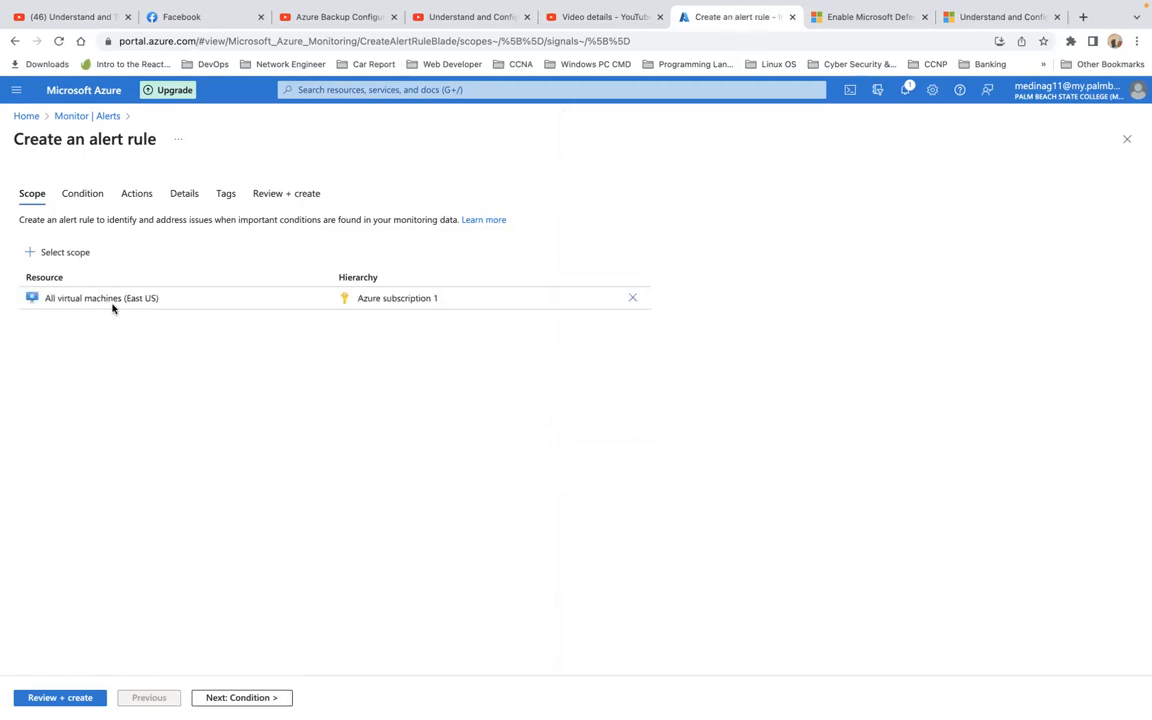
# Step: Recheck the All virtual machines (East US) scope in the resource picker, then go to Condition
pyautogui.click(64, 253)
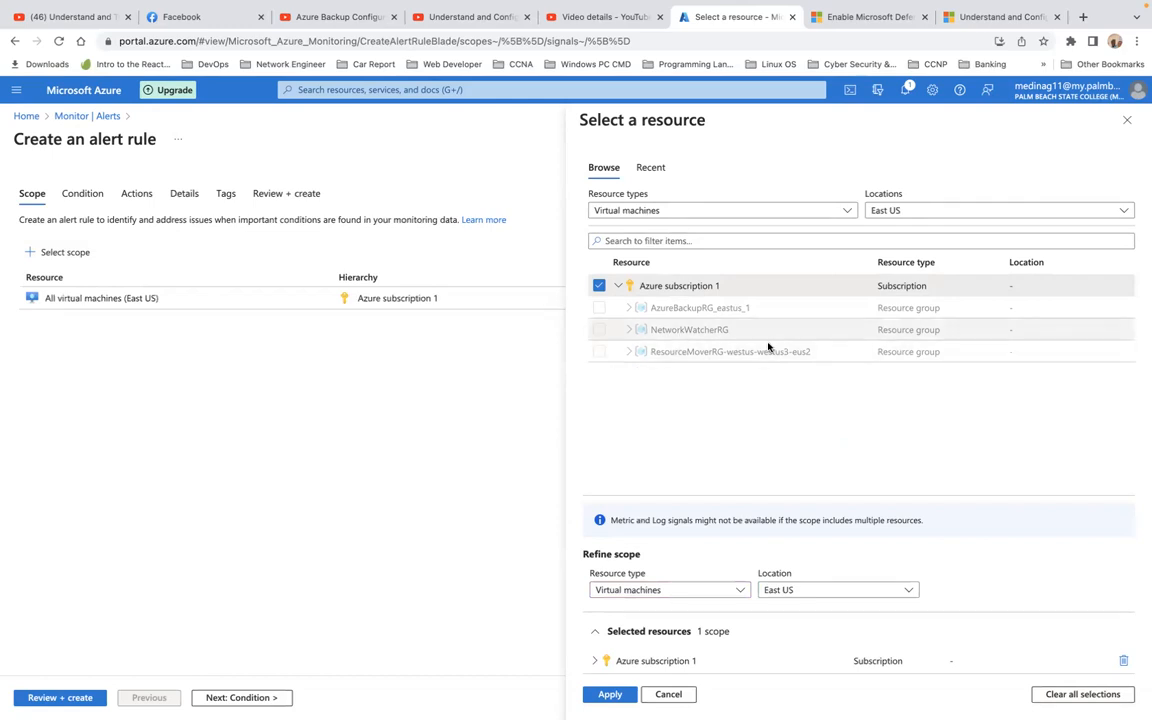
pyautogui.click(793, 241)
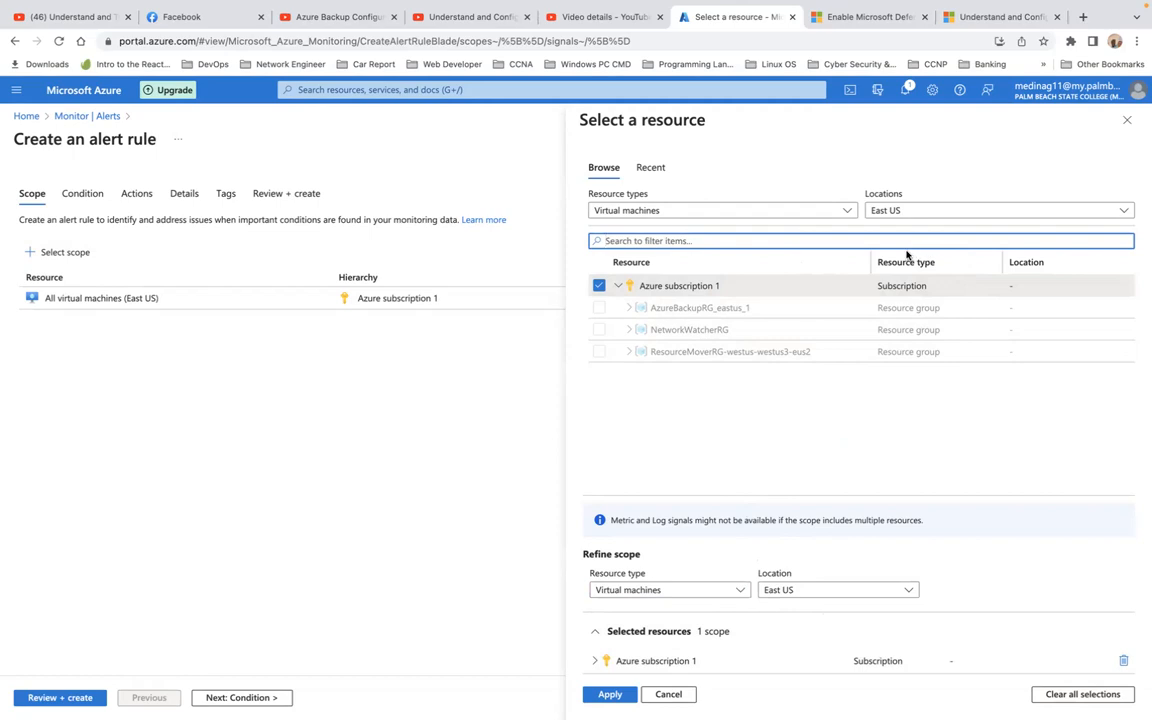
pyautogui.click(266, 697)
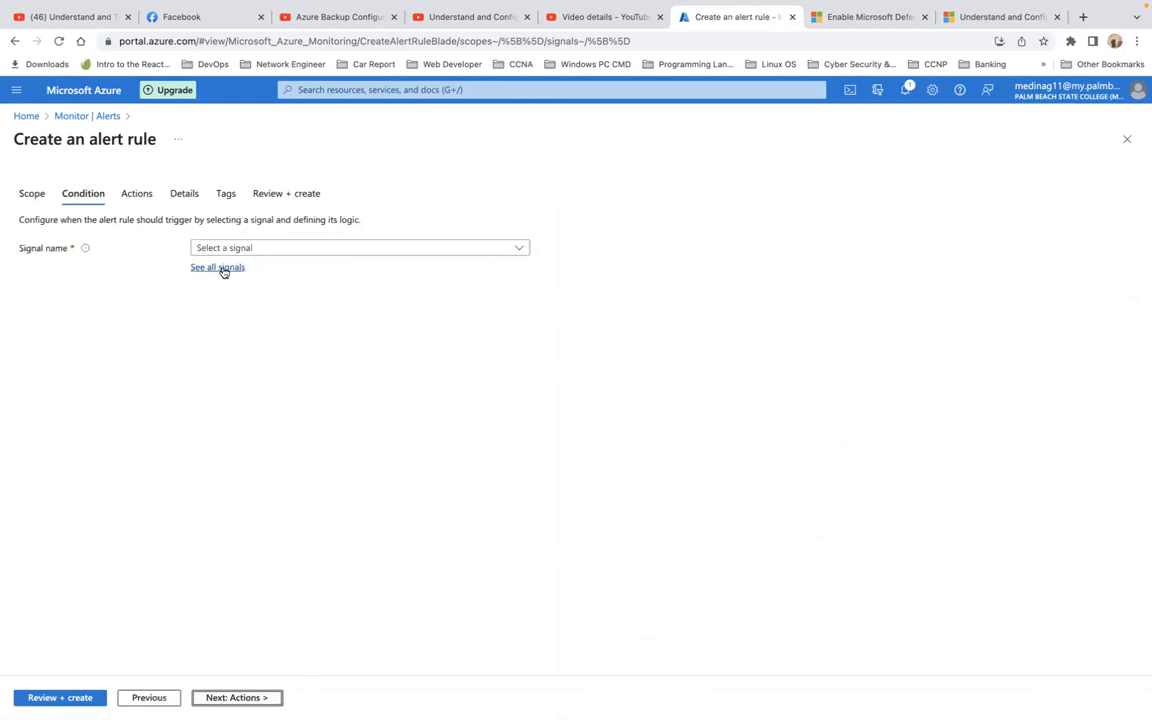
# Step: Pick Percentage CPU from the popular signals, loading average greater than 80% logic
pyautogui.click(518, 250)
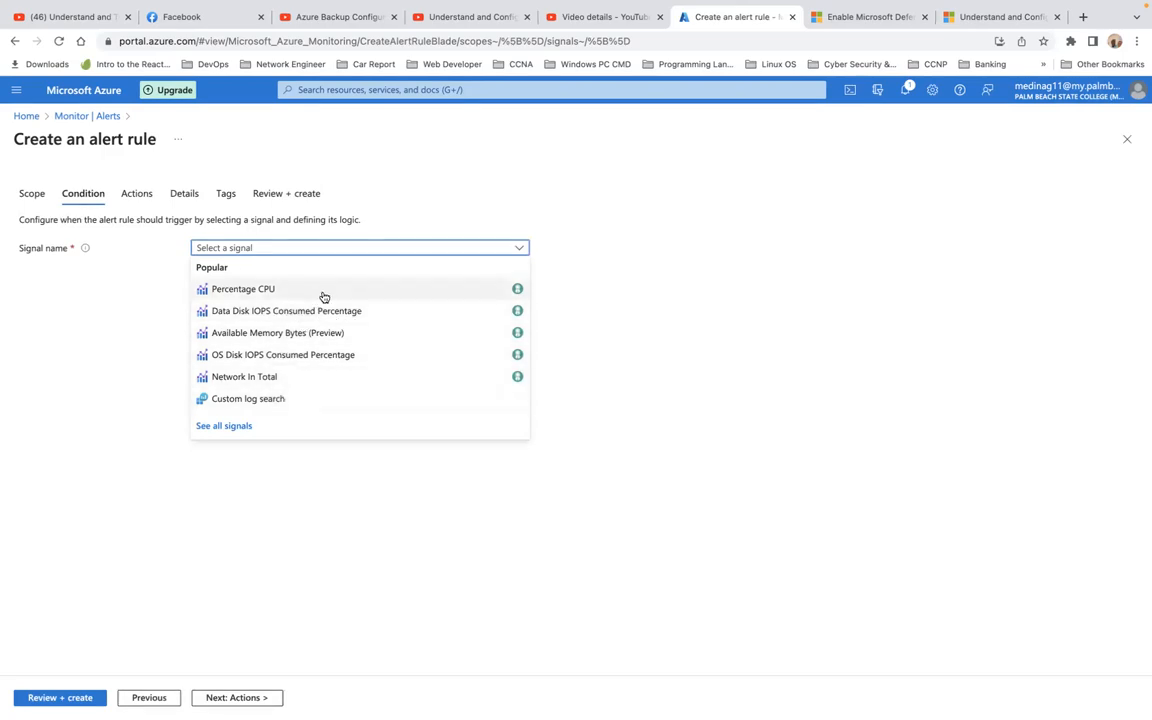
pyautogui.click(323, 297)
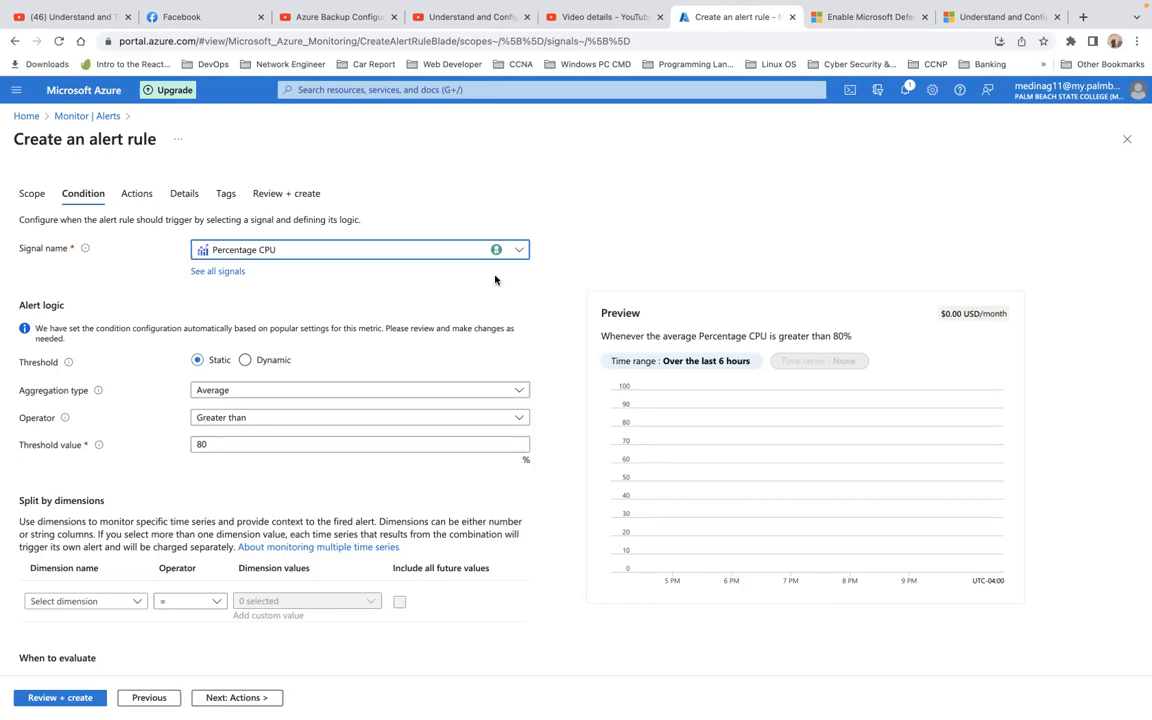
# Step: Search all signals for 'pow' and apply Power Off Virtual Machine (Virtual Machines) as the signal
pyautogui.click(519, 252)
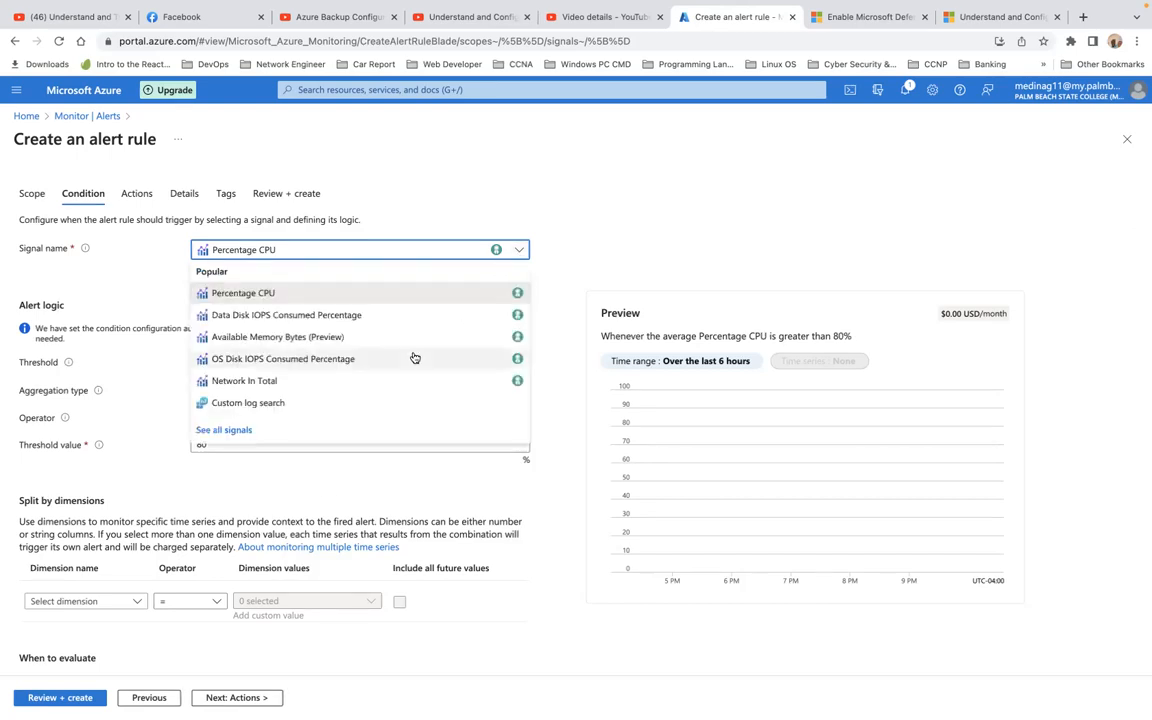
pyautogui.click(234, 431)
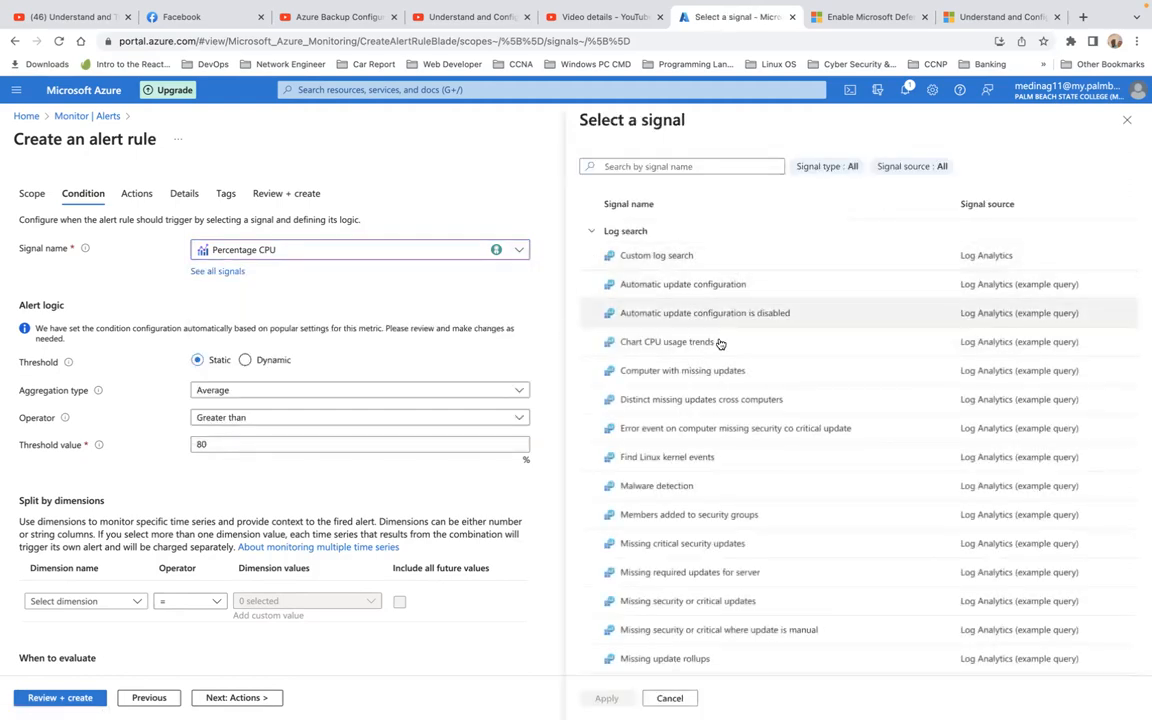
pyautogui.scroll(-5, 712, 388)
pyautogui.scroll(-4, 712, 388)
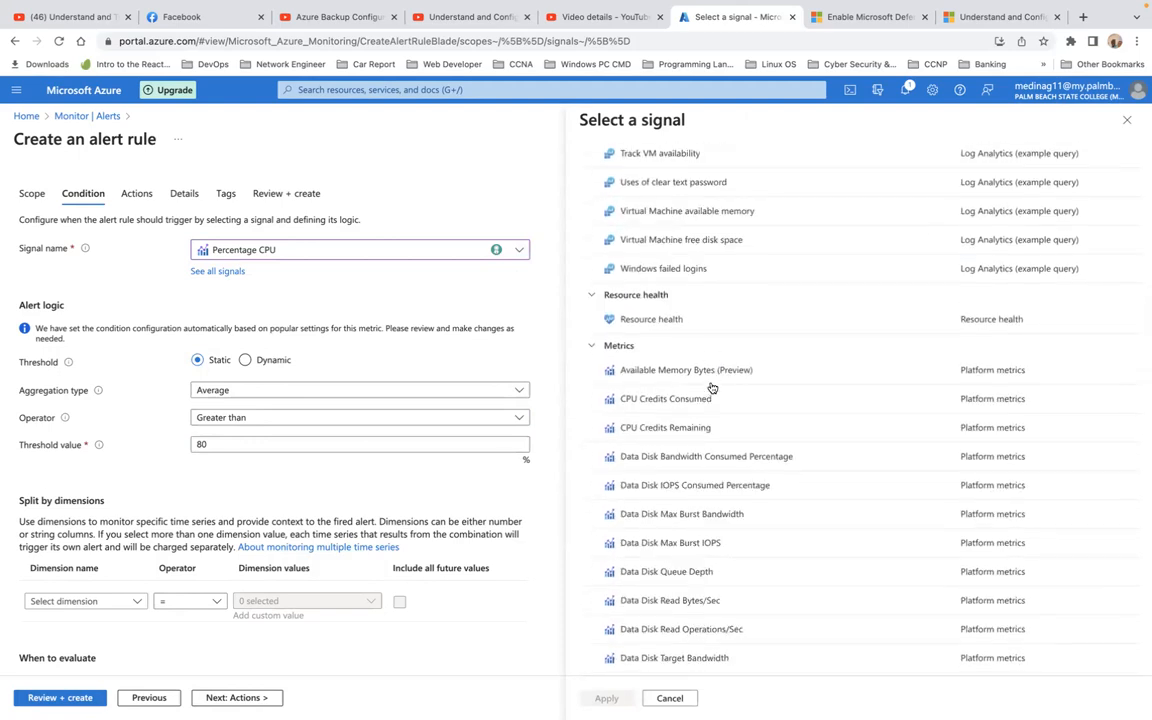
pyautogui.scroll(6, 712, 388)
pyautogui.scroll(2, 712, 388)
pyautogui.click(683, 167)
pyautogui.write('pow')
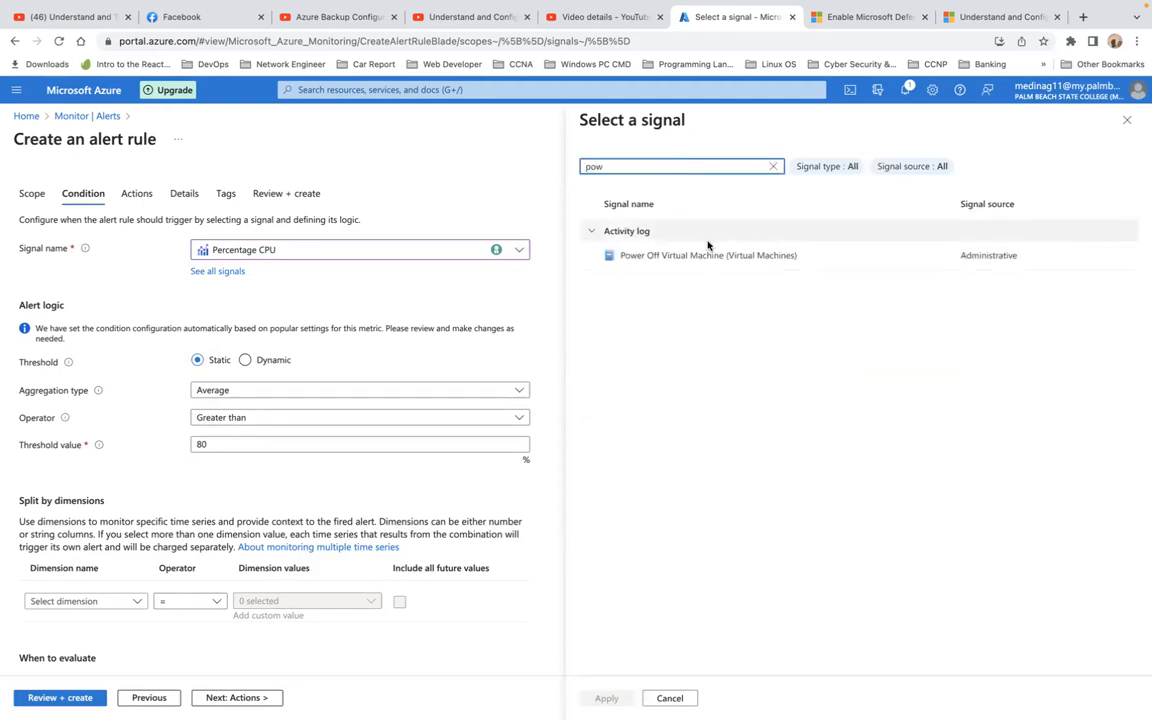
pyautogui.click(709, 254)
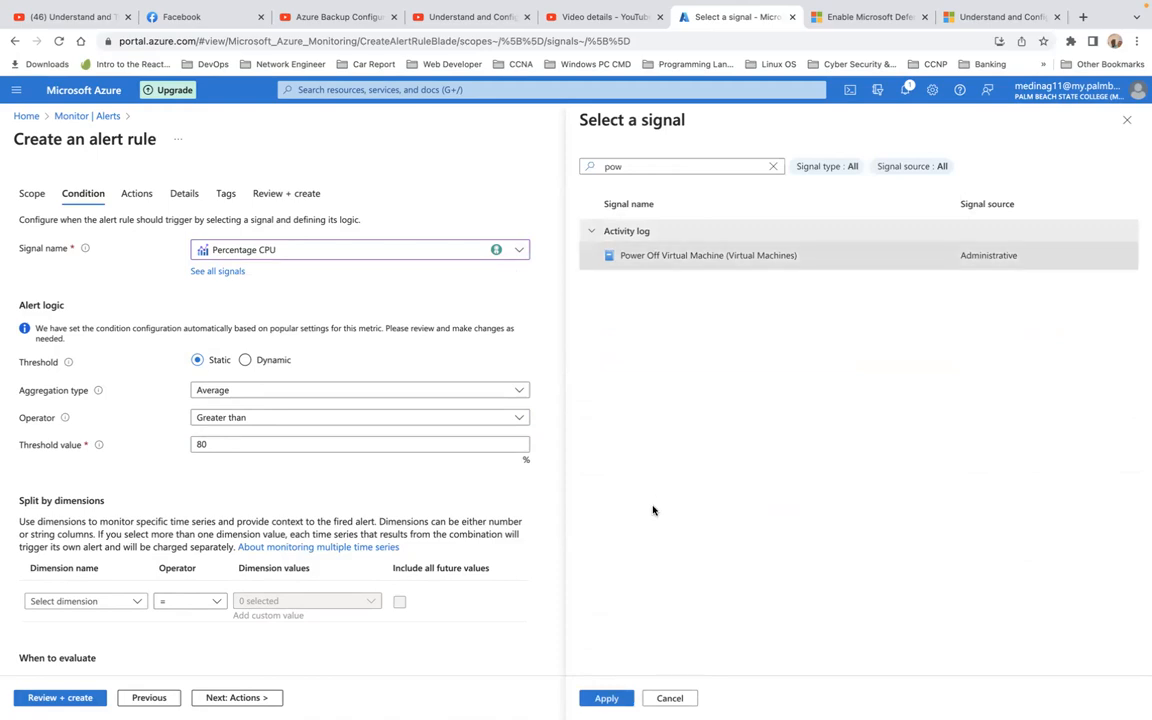
pyautogui.click(606, 698)
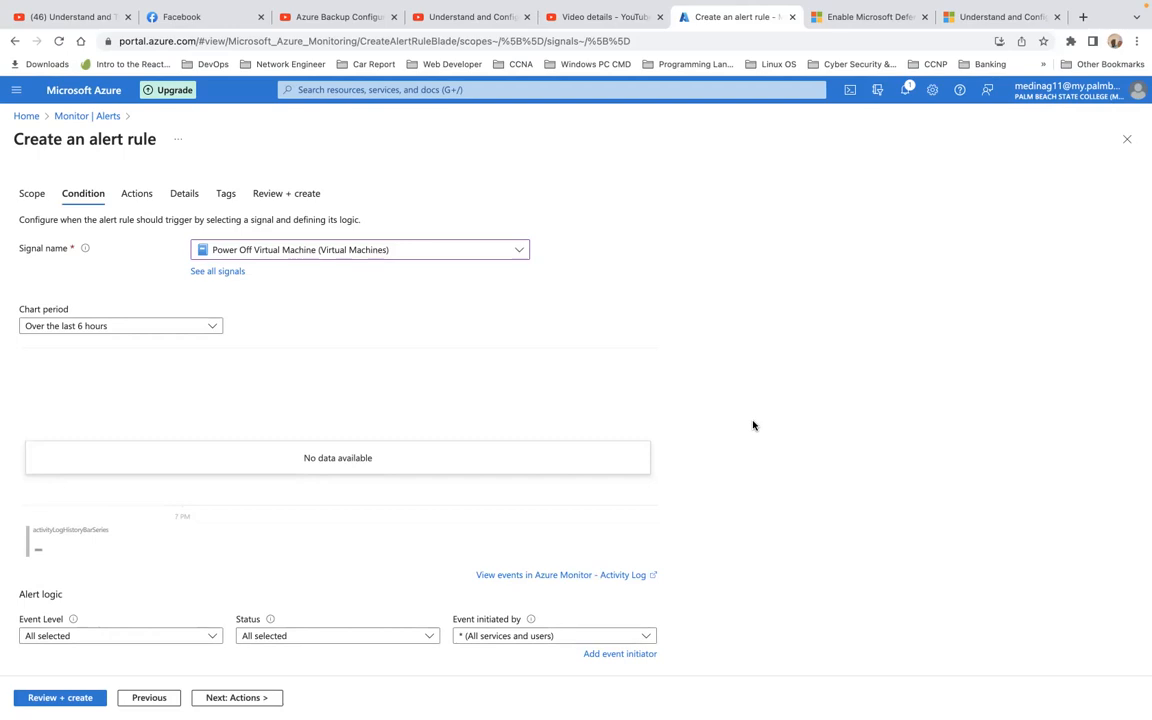
pyautogui.scroll(-1, 753, 425)
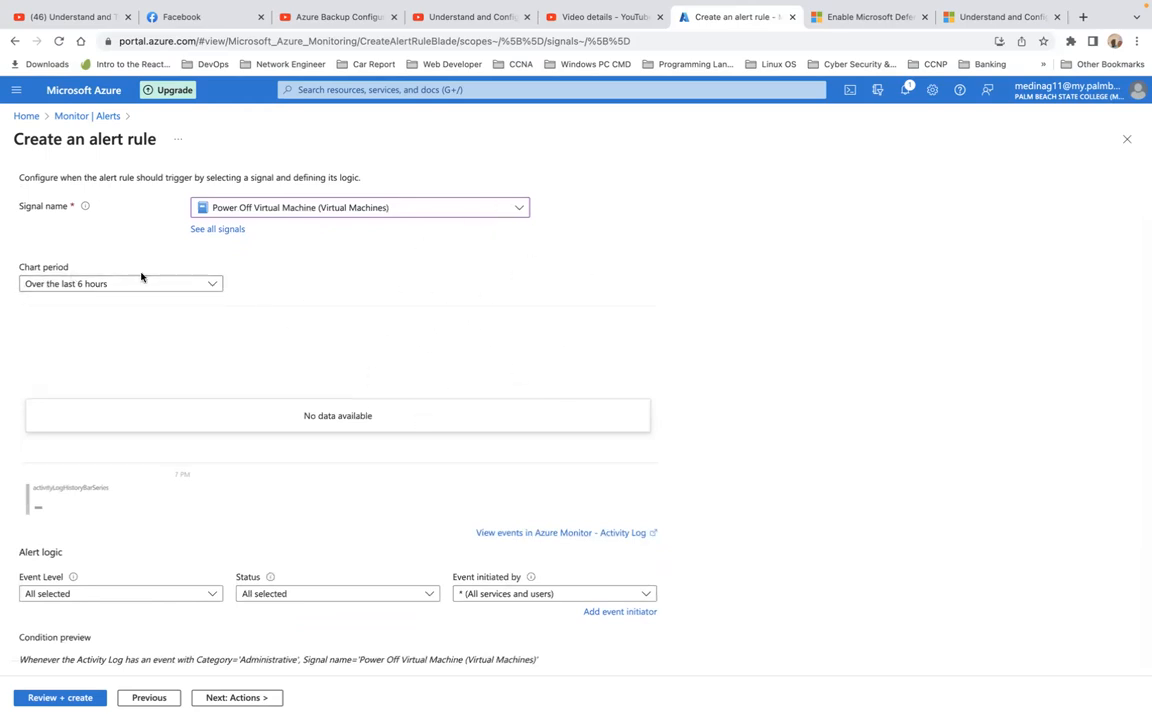
pyautogui.click(212, 286)
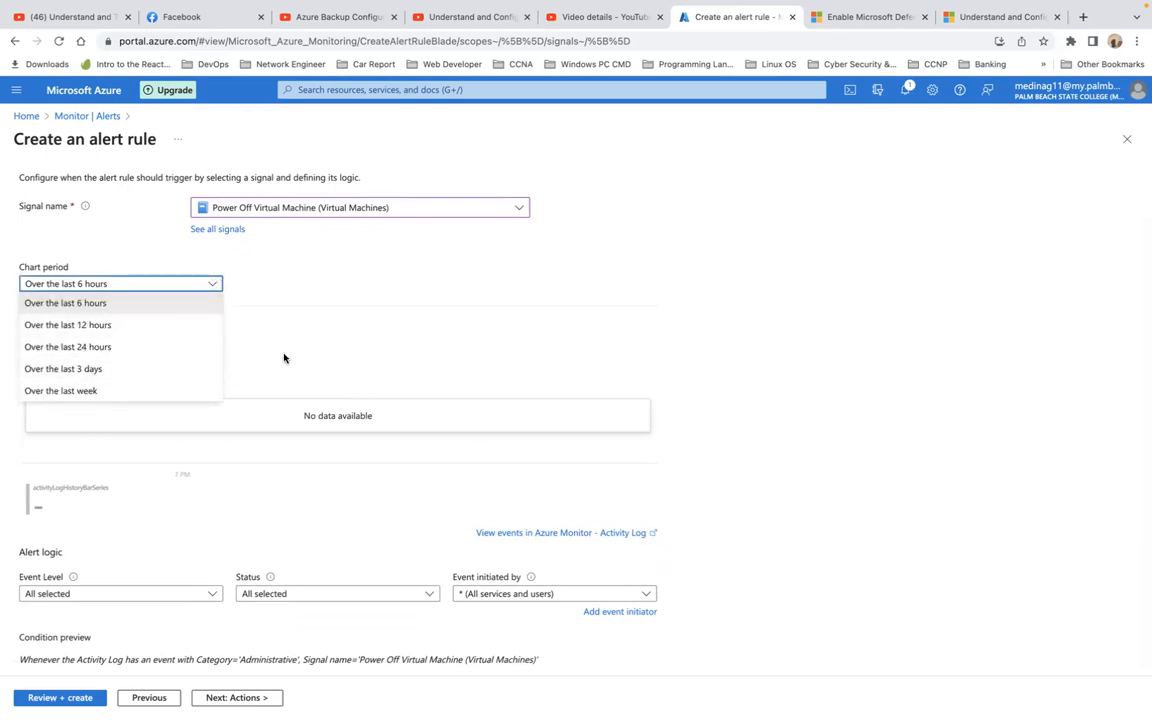
pyautogui.click(315, 299)
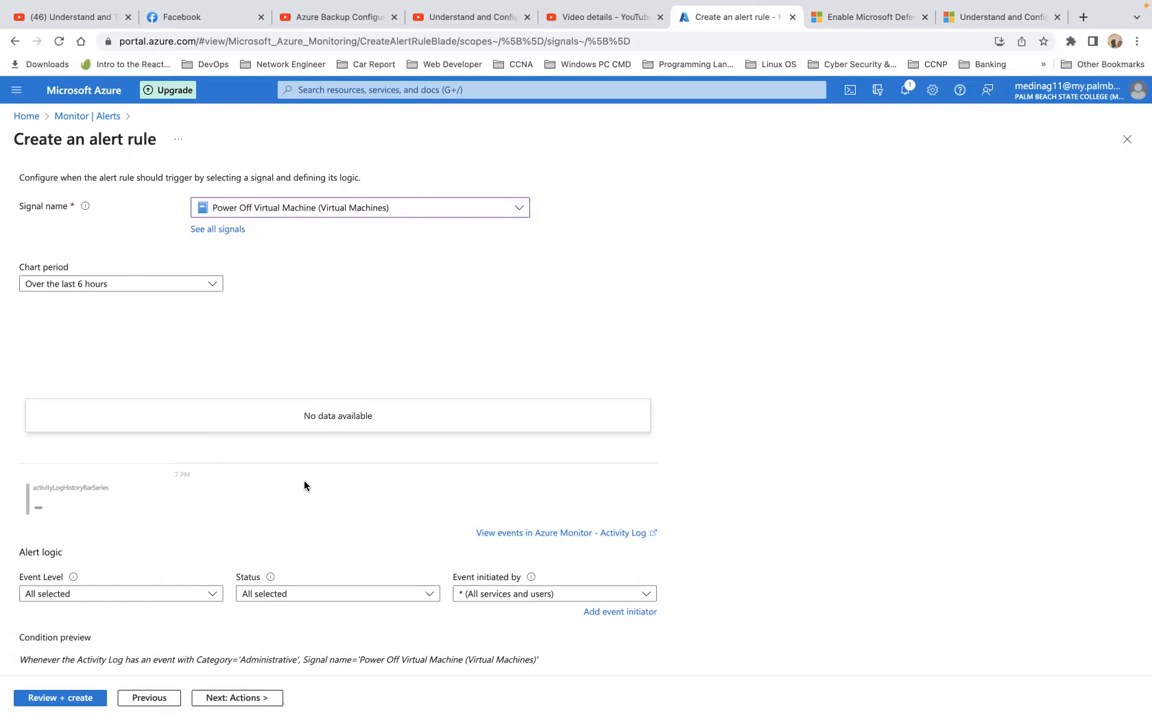
pyautogui.click(213, 594)
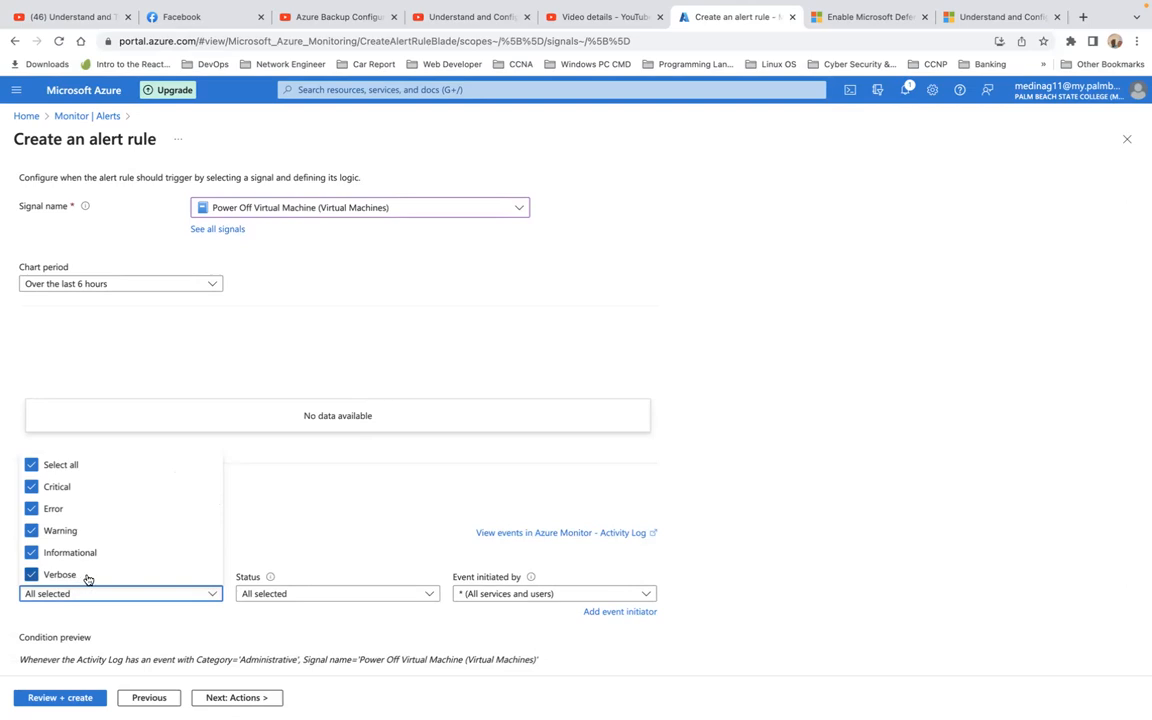
pyautogui.click(338, 550)
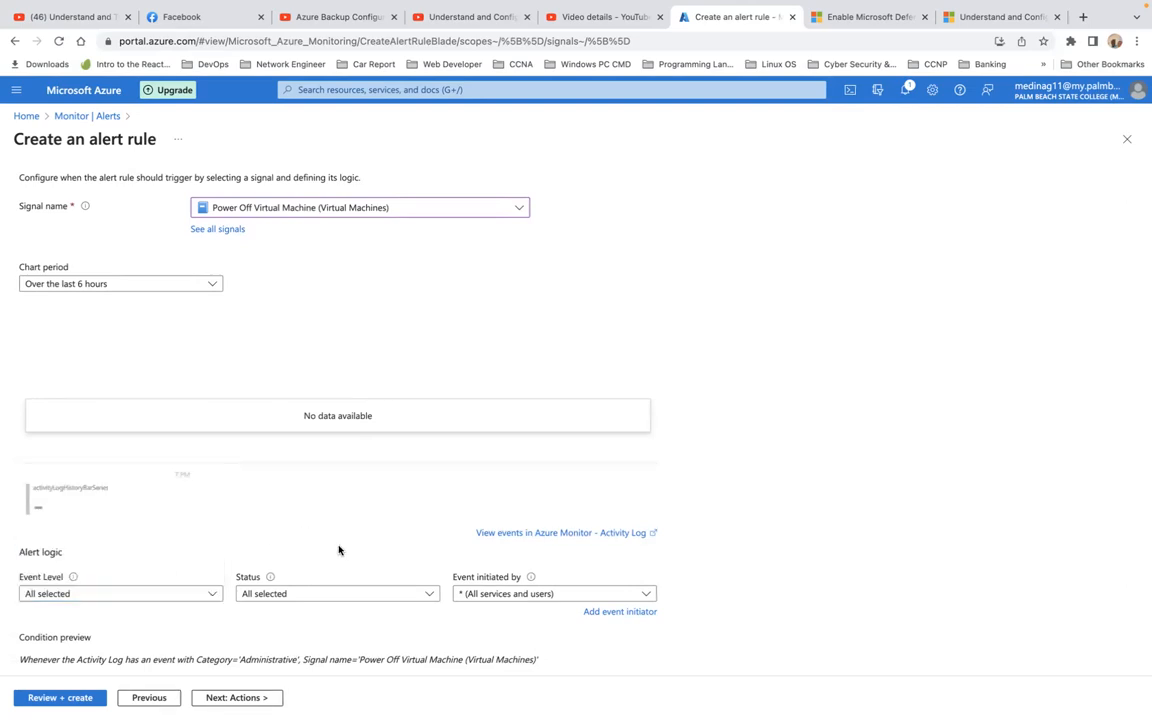
pyautogui.click(359, 596)
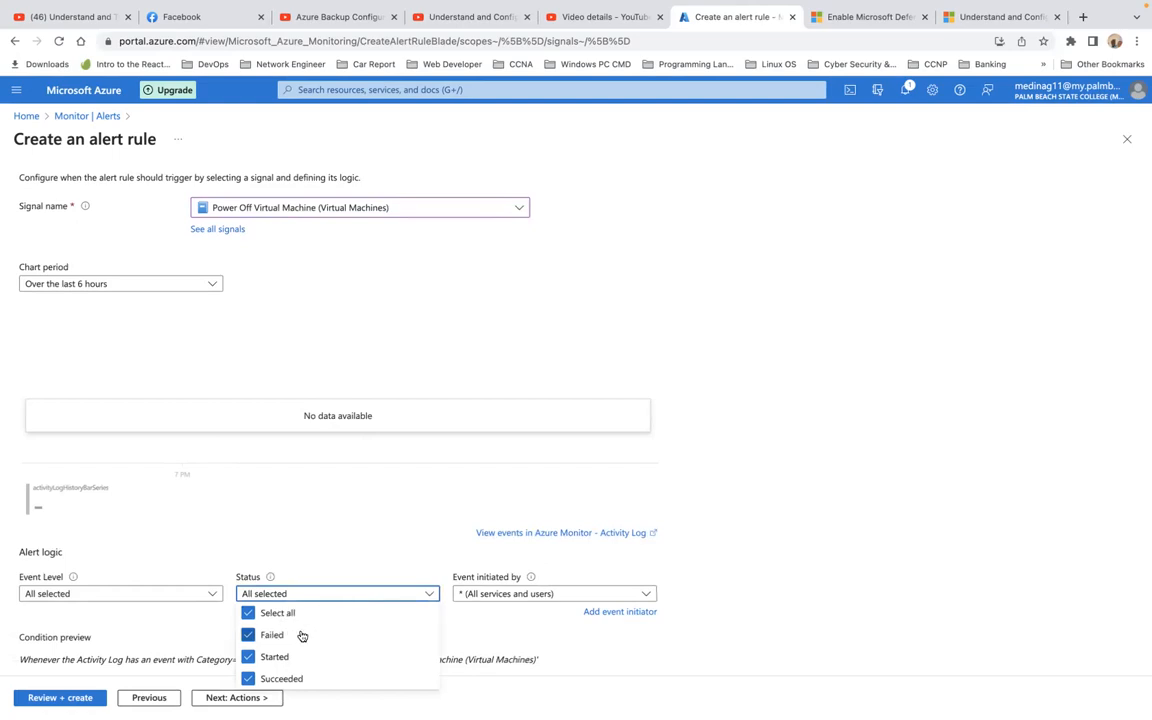
pyautogui.click(383, 530)
pyautogui.click(631, 596)
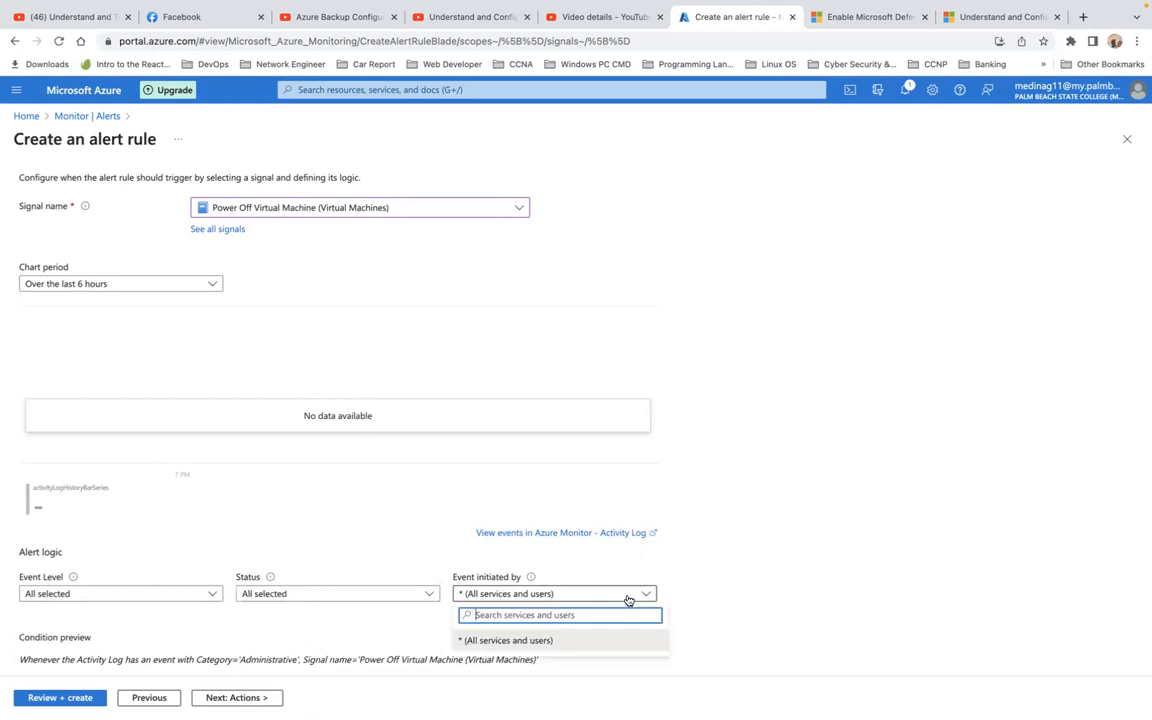
pyautogui.click(644, 596)
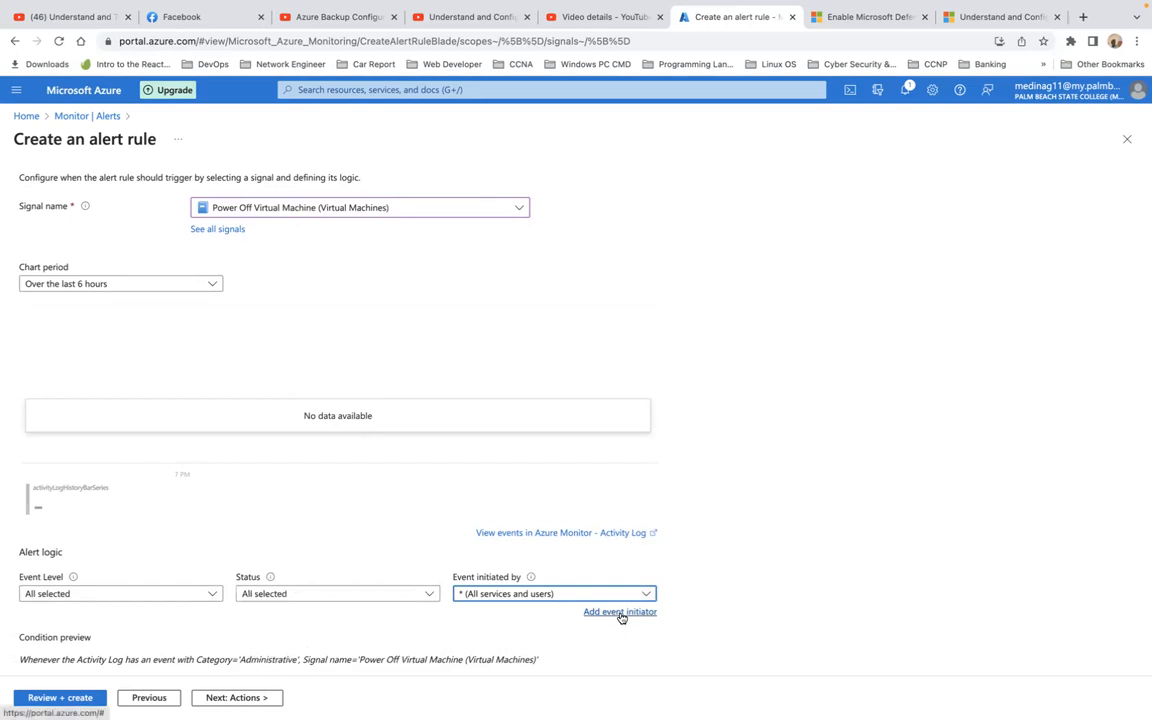
pyautogui.click(620, 612)
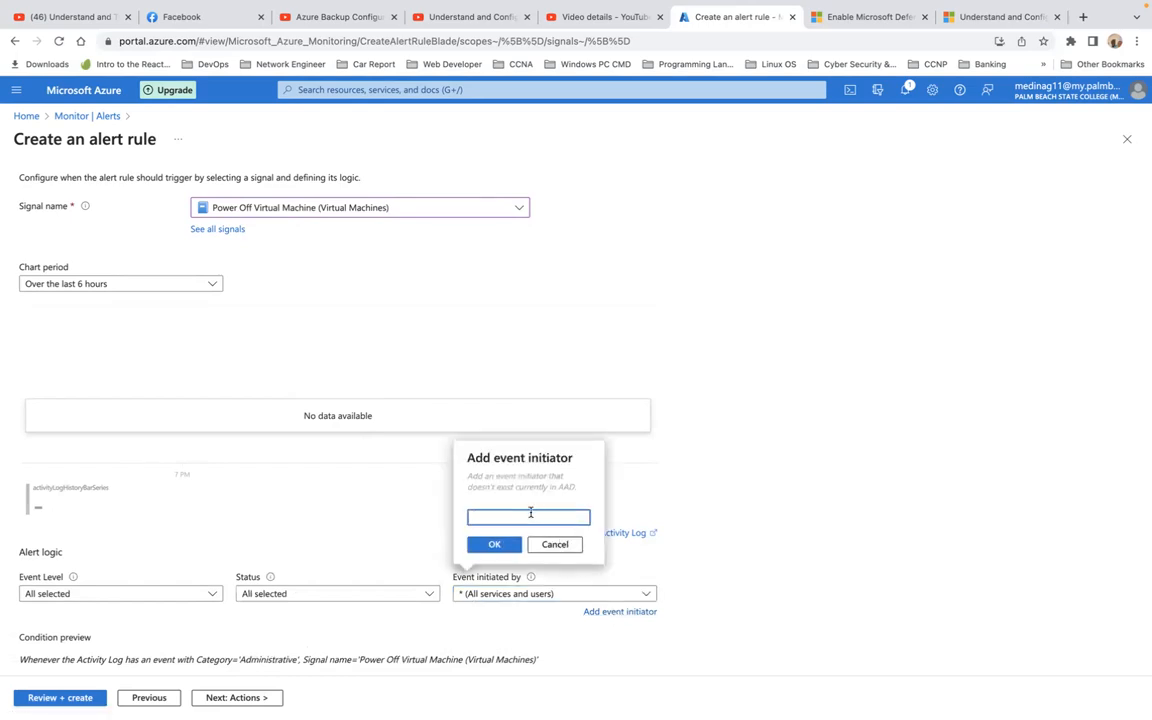
pyautogui.click(556, 546)
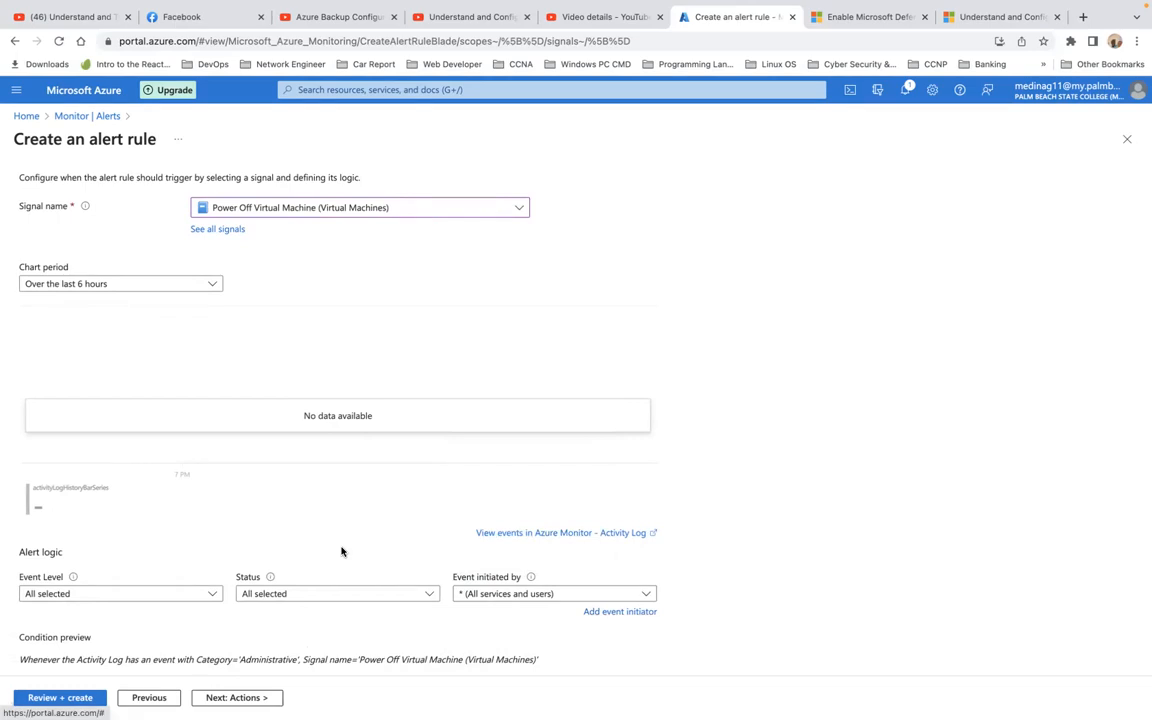
# Step: Go to the Actions step and open Select action groups, checking which subscriptions are searched
pyautogui.click(248, 699)
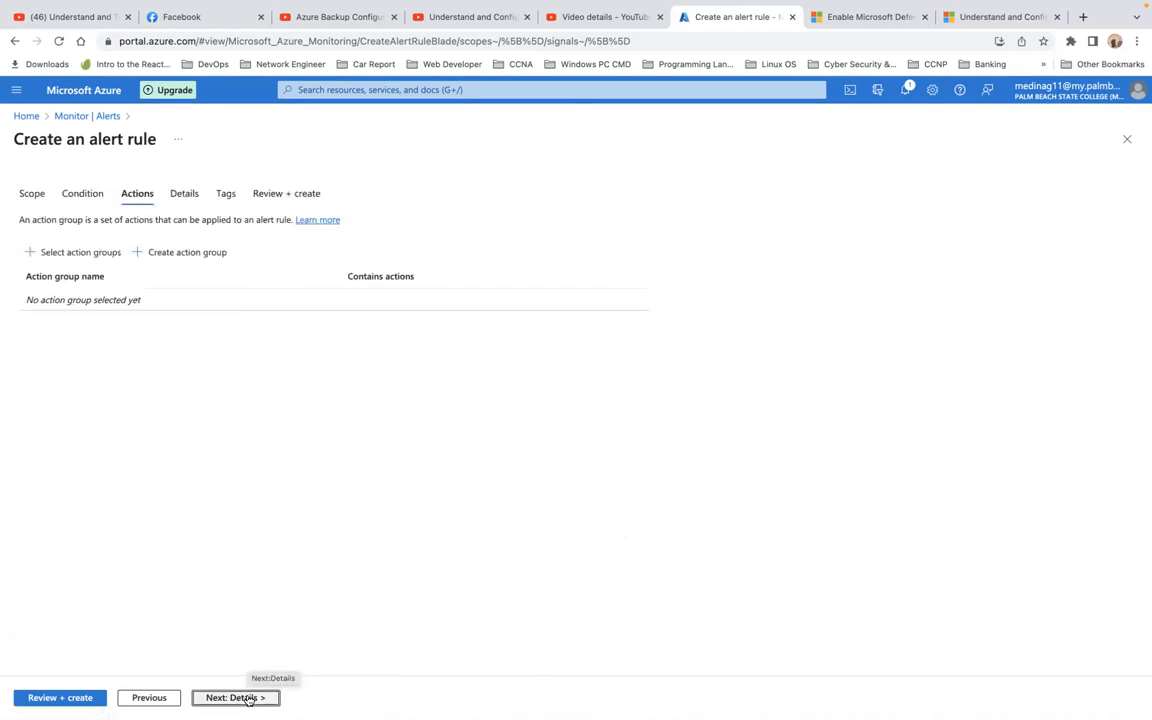
pyautogui.click(81, 255)
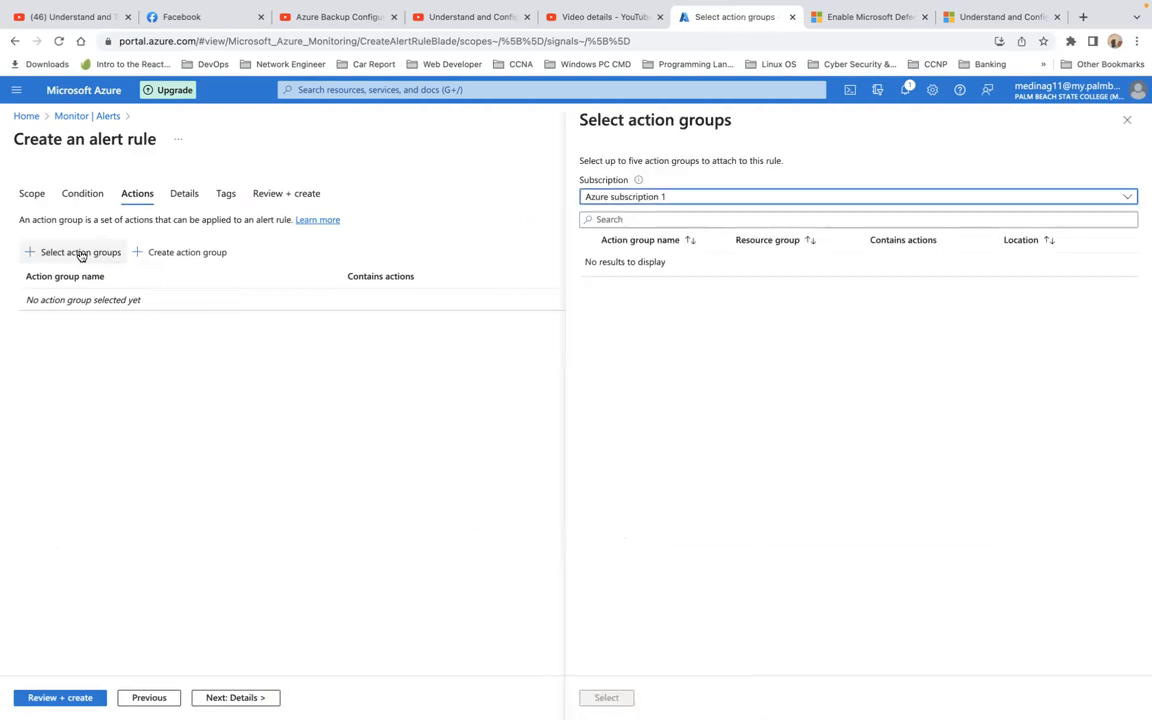
pyautogui.click(713, 222)
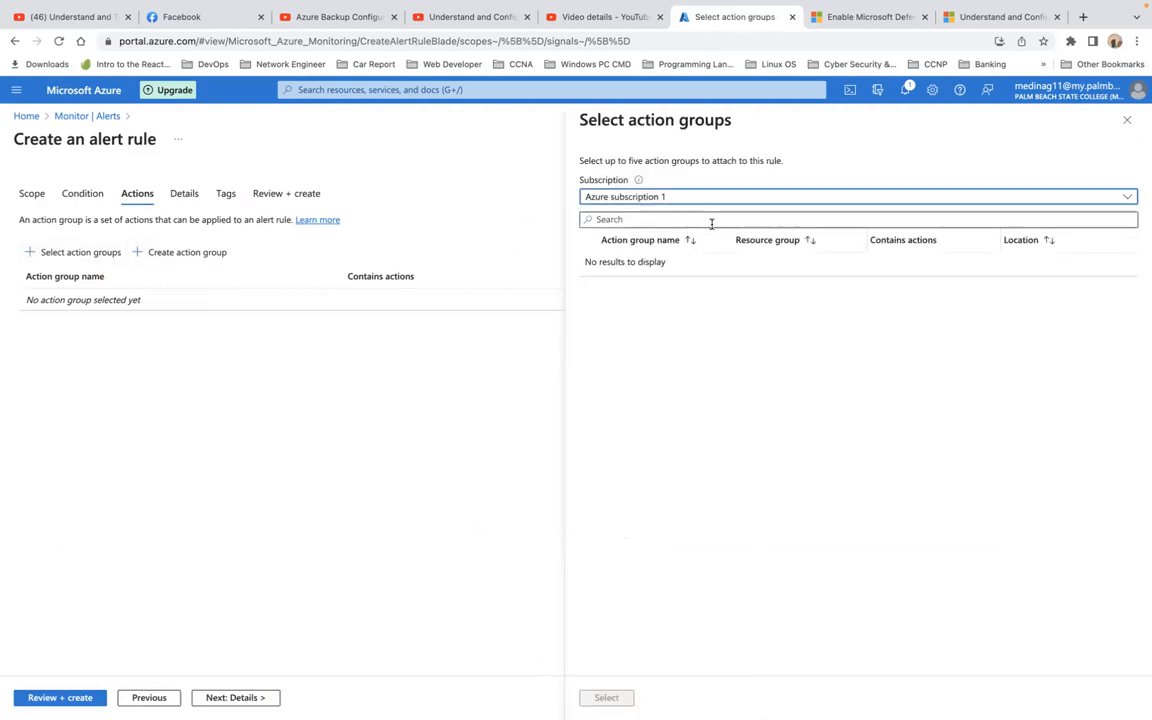
pyautogui.click(765, 199)
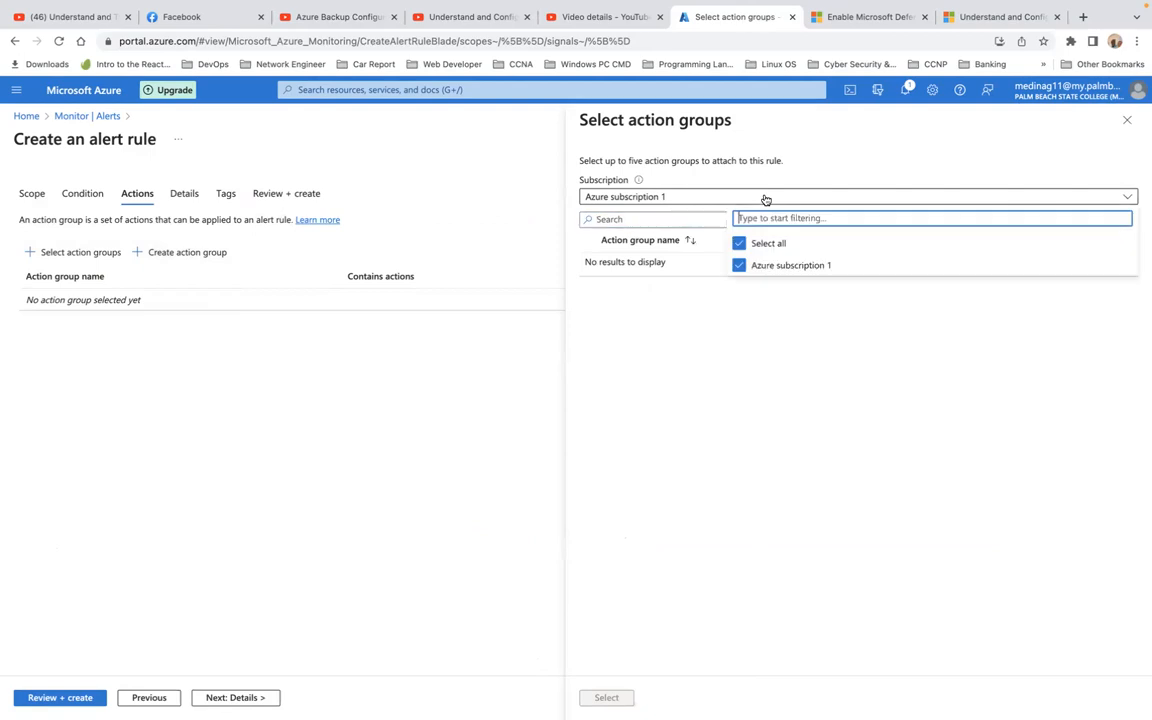
pyautogui.click(765, 199)
# Step: Search action groups for 'me', 'm' and 'vo', find none, and close the picker
pyautogui.click(714, 221)
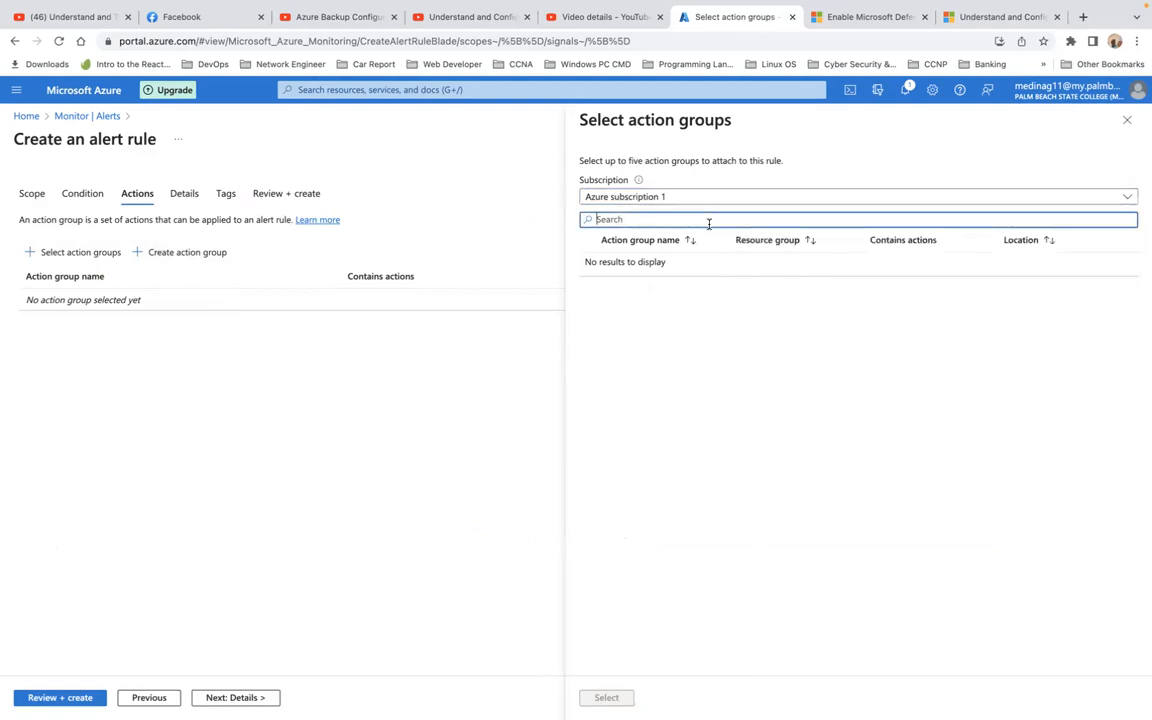
pyautogui.write('me')
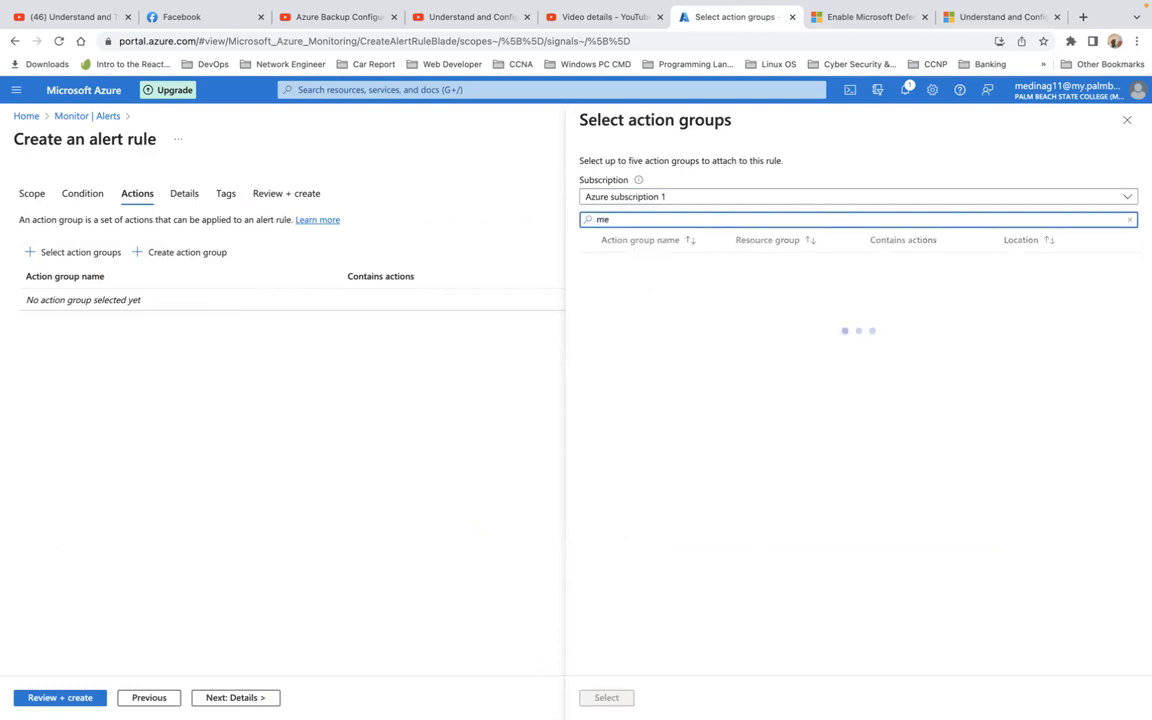
pyautogui.press('BackSpace')
pyautogui.press('BackSpace')
pyautogui.write('m')
pyautogui.press('BackSpace')
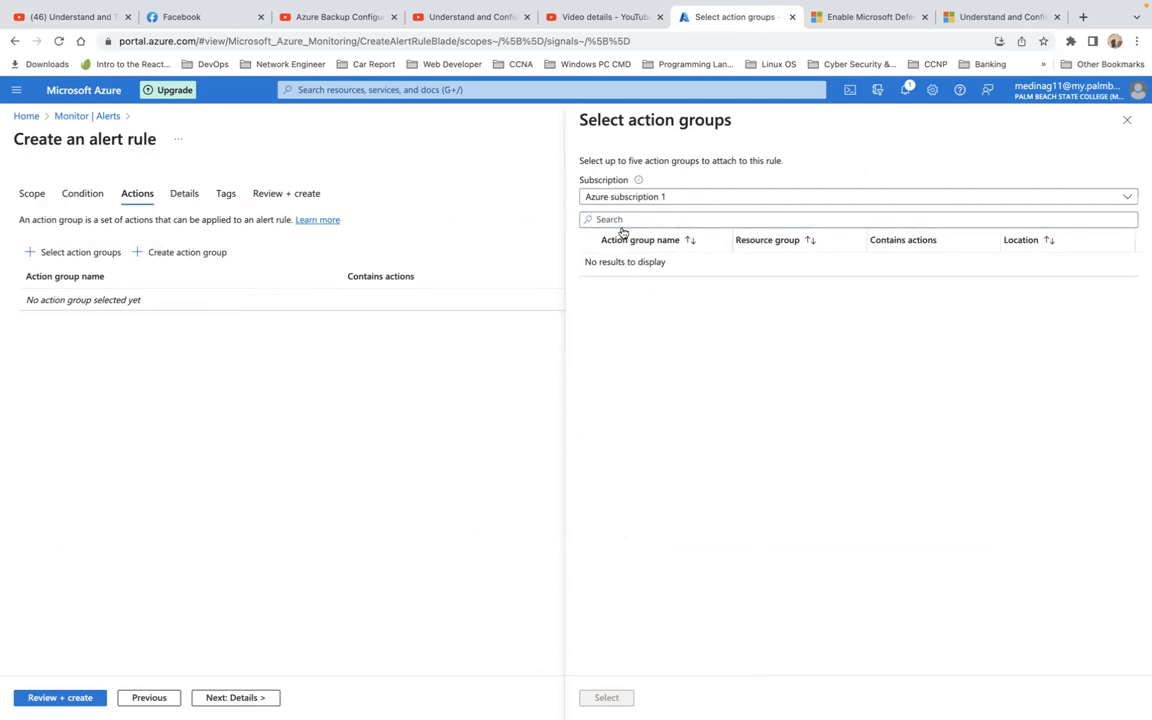
pyautogui.click(612, 220)
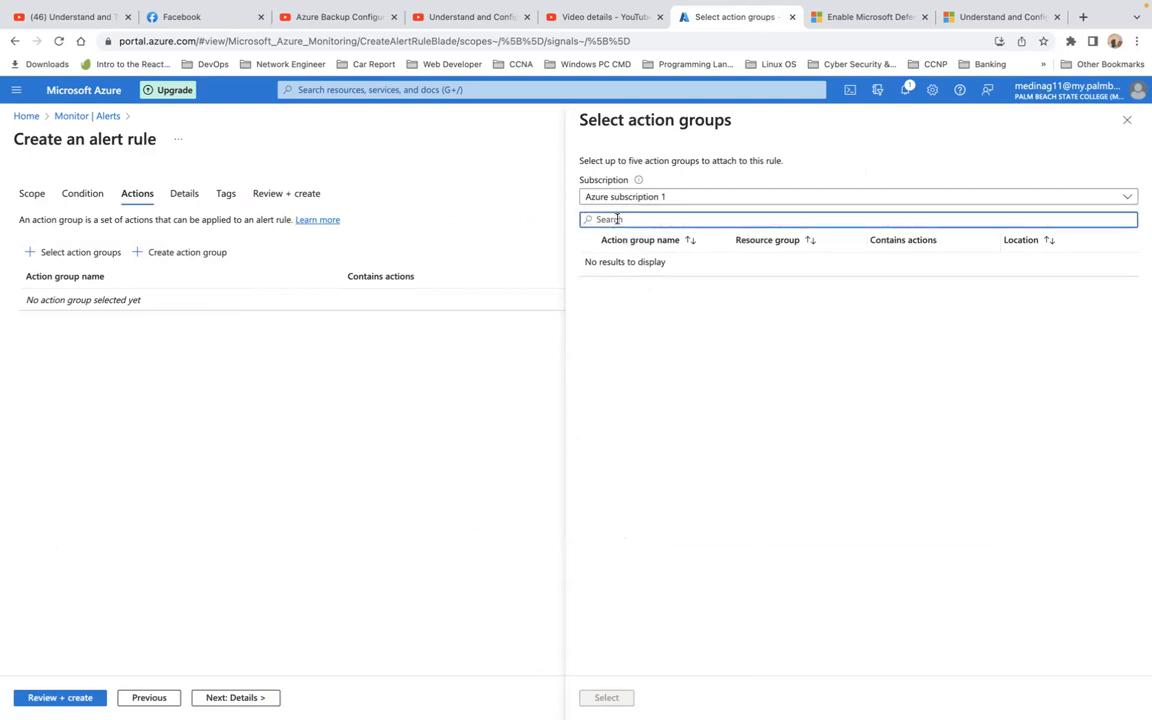
pyautogui.write('vo')
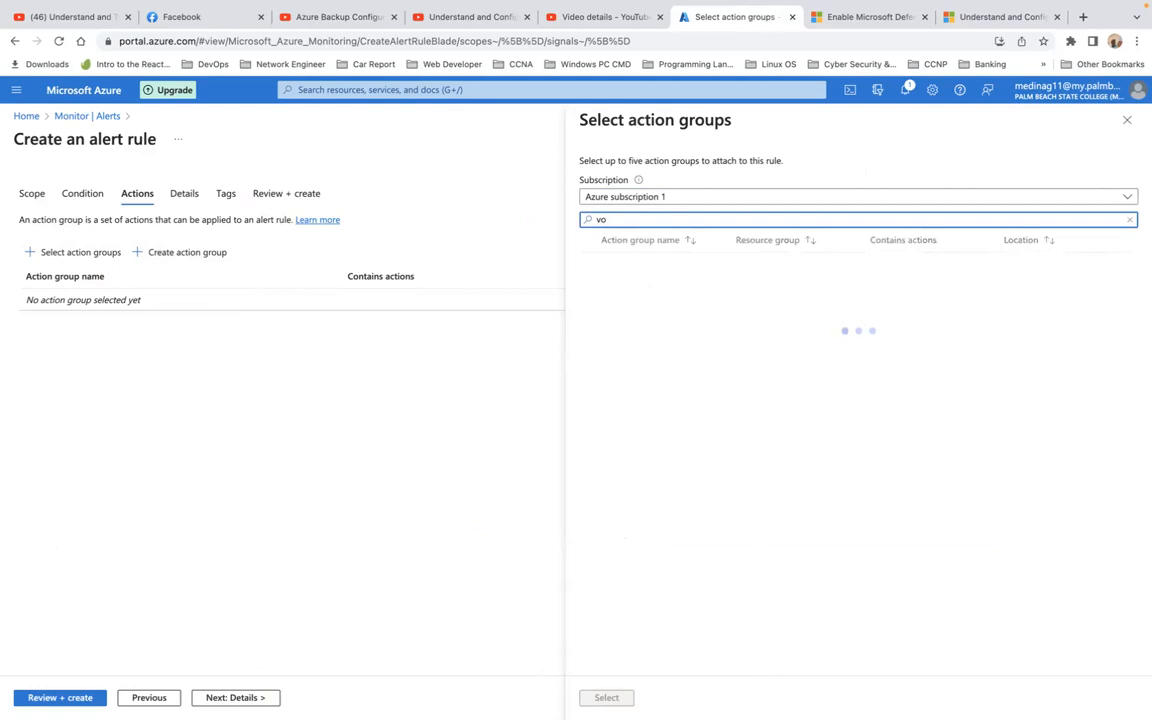
pyautogui.press('BackSpace')
pyautogui.press('BackSpace')
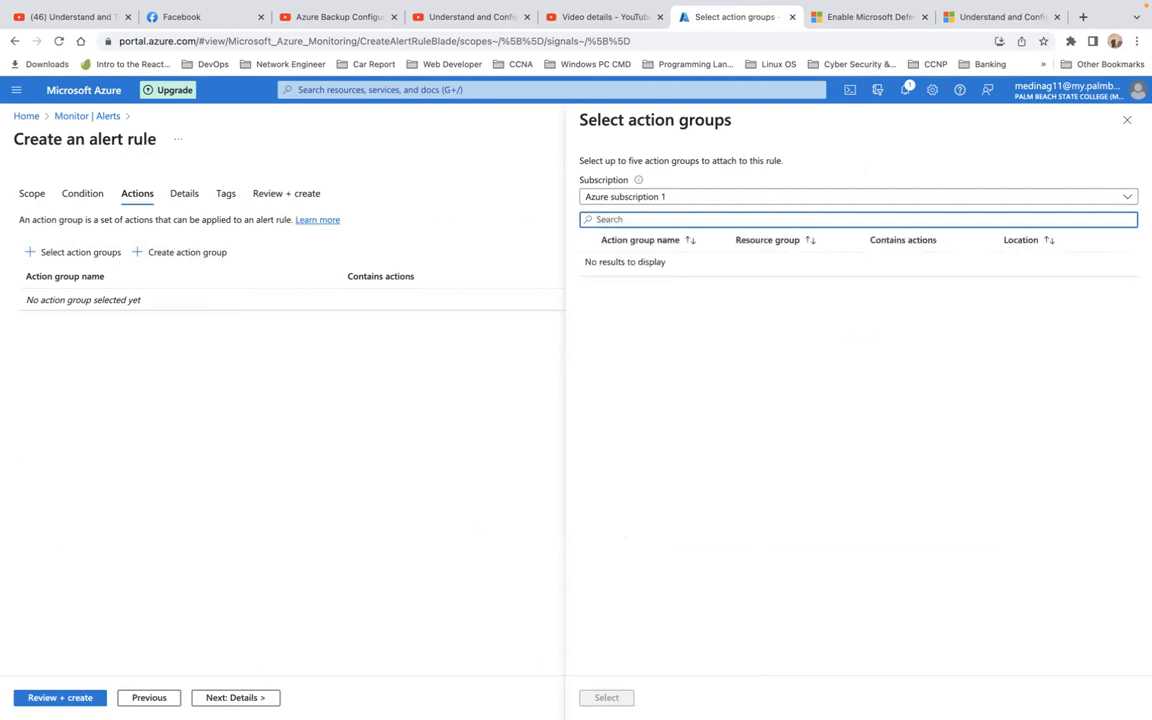
pyautogui.click(1126, 122)
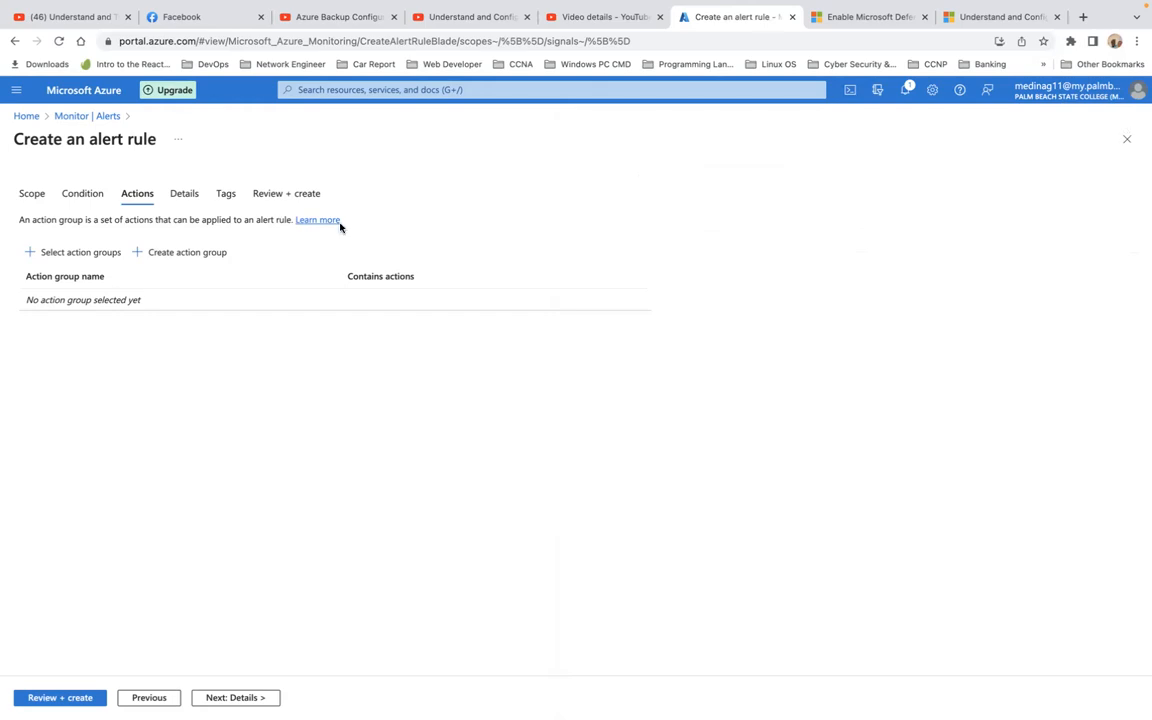
# Step: Create a new action group with its region kept as Global and continue to Notifications
pyautogui.click(171, 256)
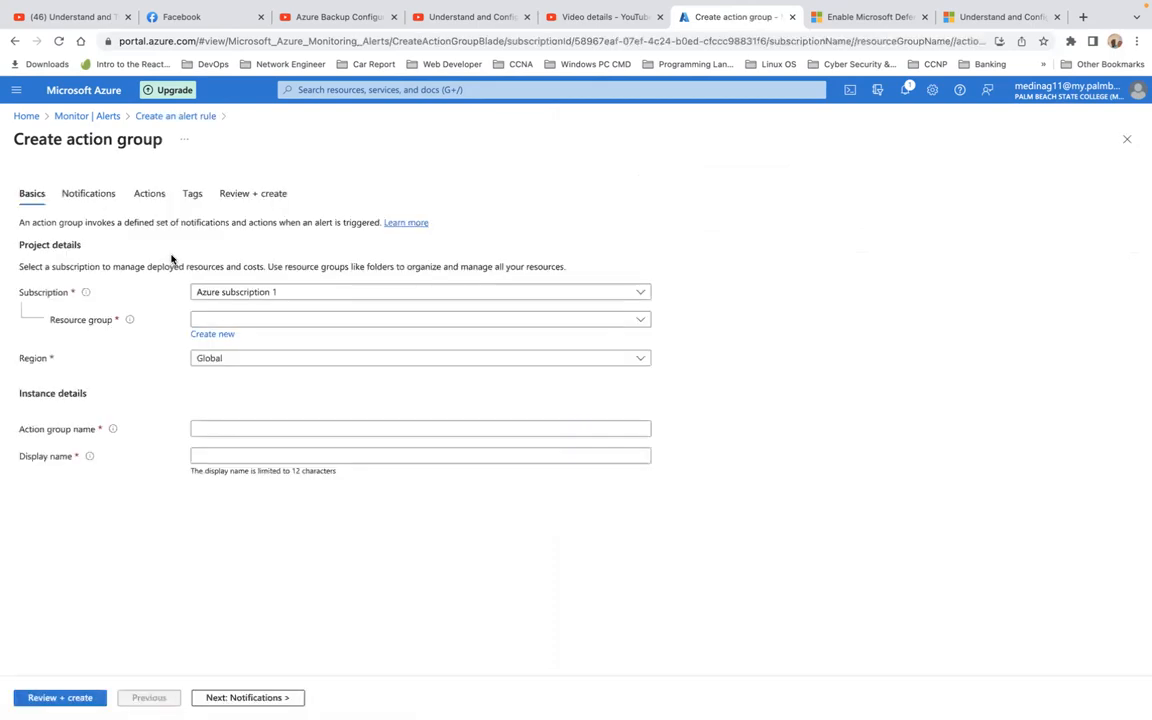
pyautogui.click(241, 361)
pyautogui.click(241, 361)
pyautogui.click(231, 427)
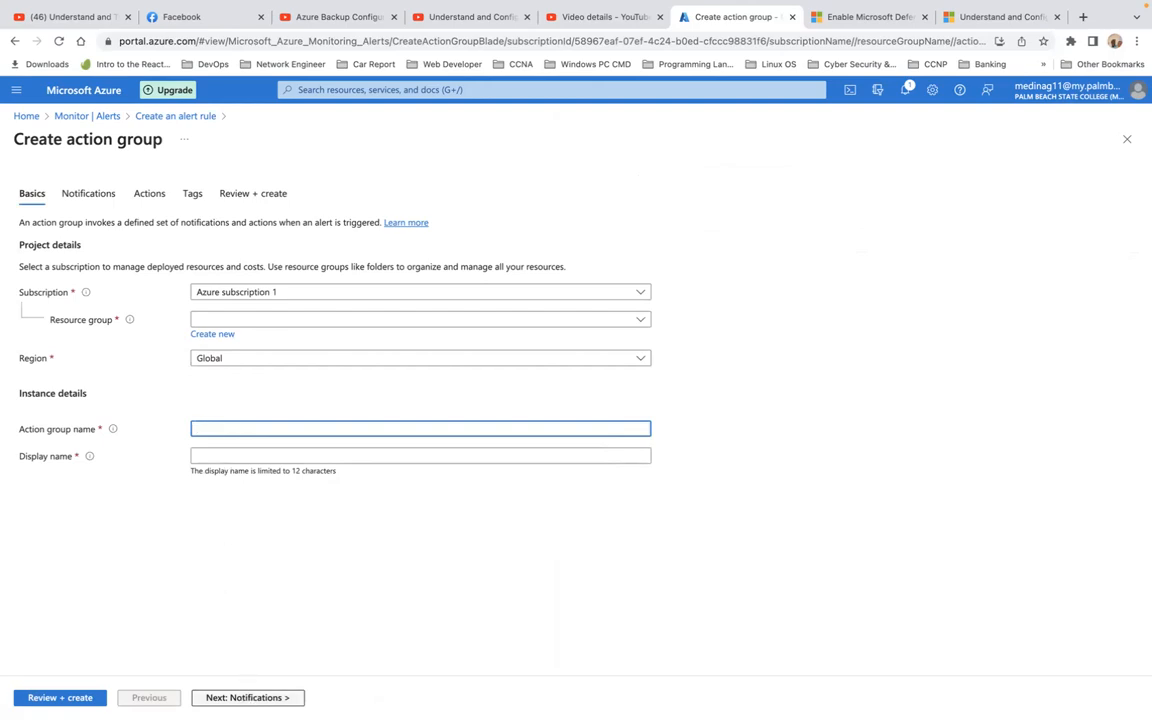
pyautogui.click(247, 697)
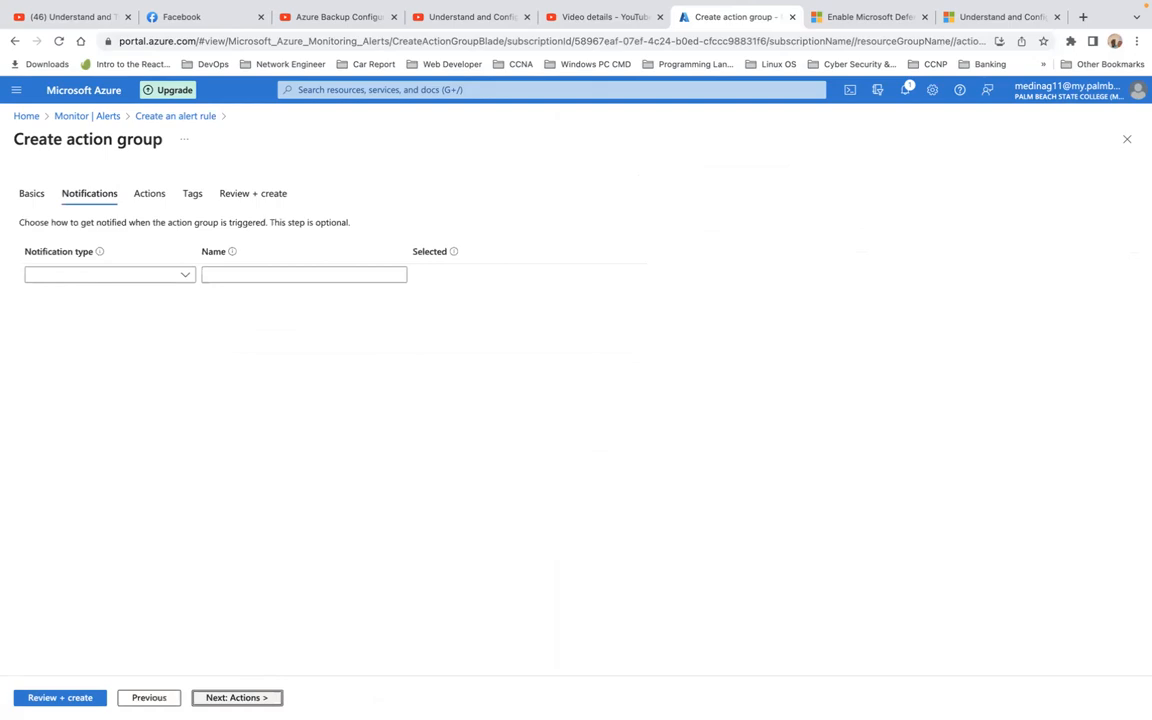
# Step: Choose the Email/SMS message/Push/Voice notification type, tick Email and enter the recipient's e-mail address
pyautogui.click(187, 278)
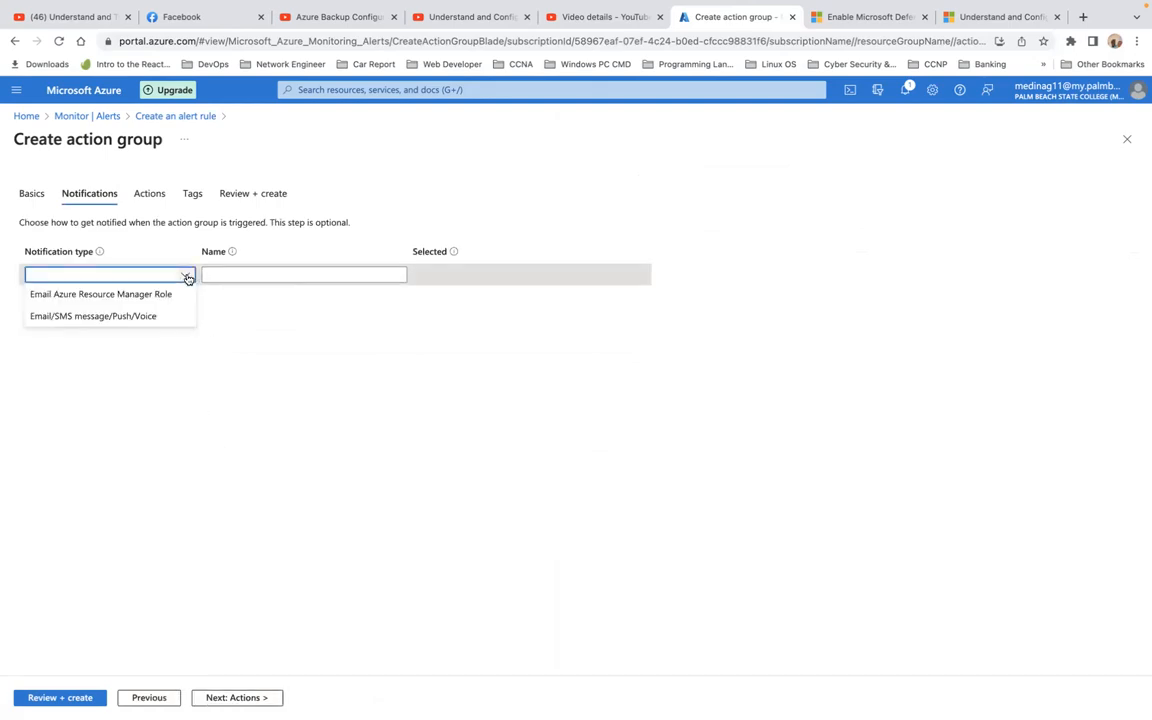
pyautogui.click(120, 320)
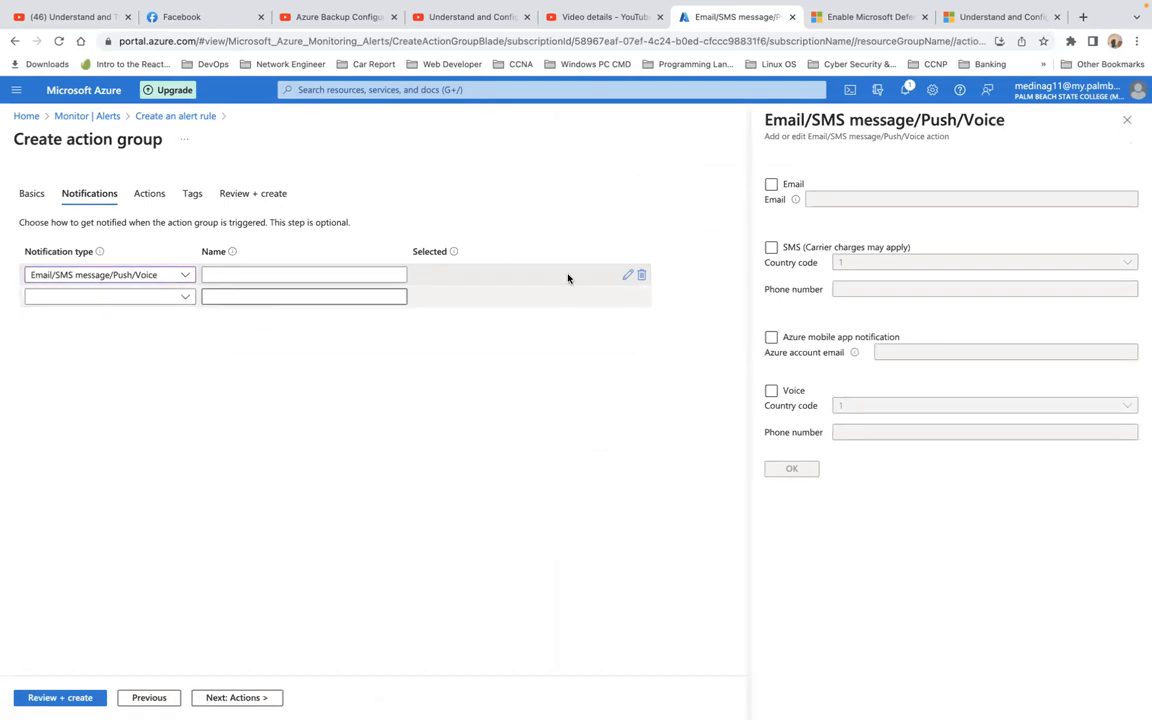
pyautogui.click(771, 185)
pyautogui.click(846, 199)
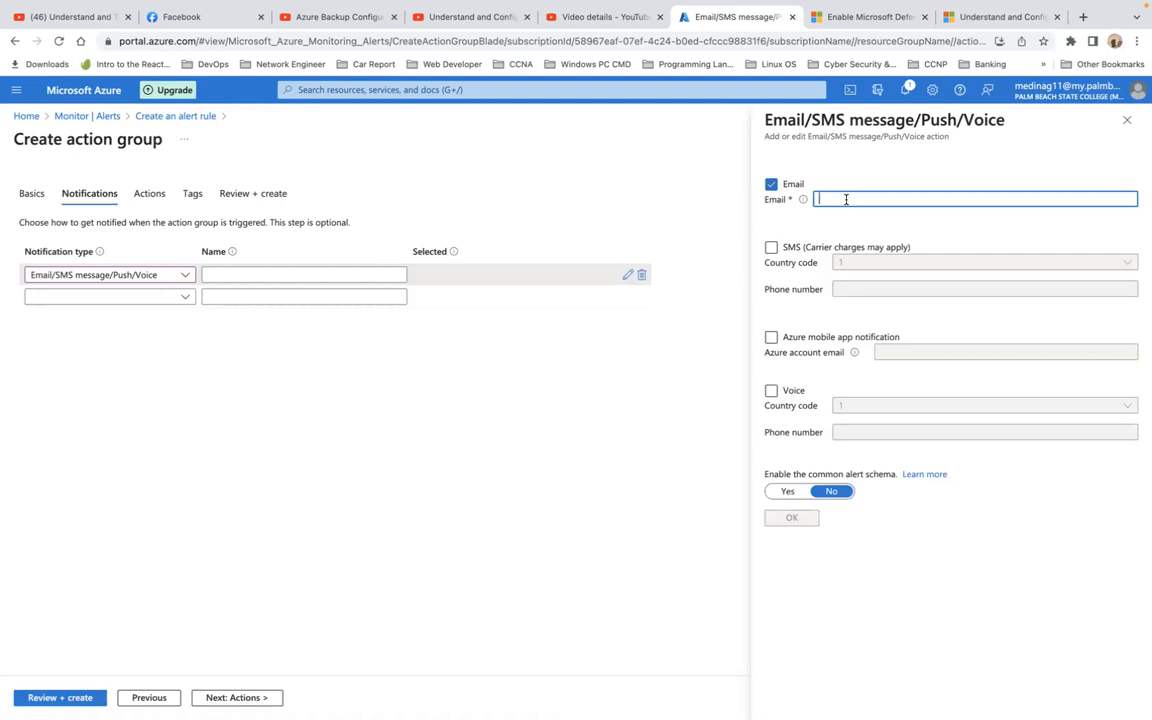
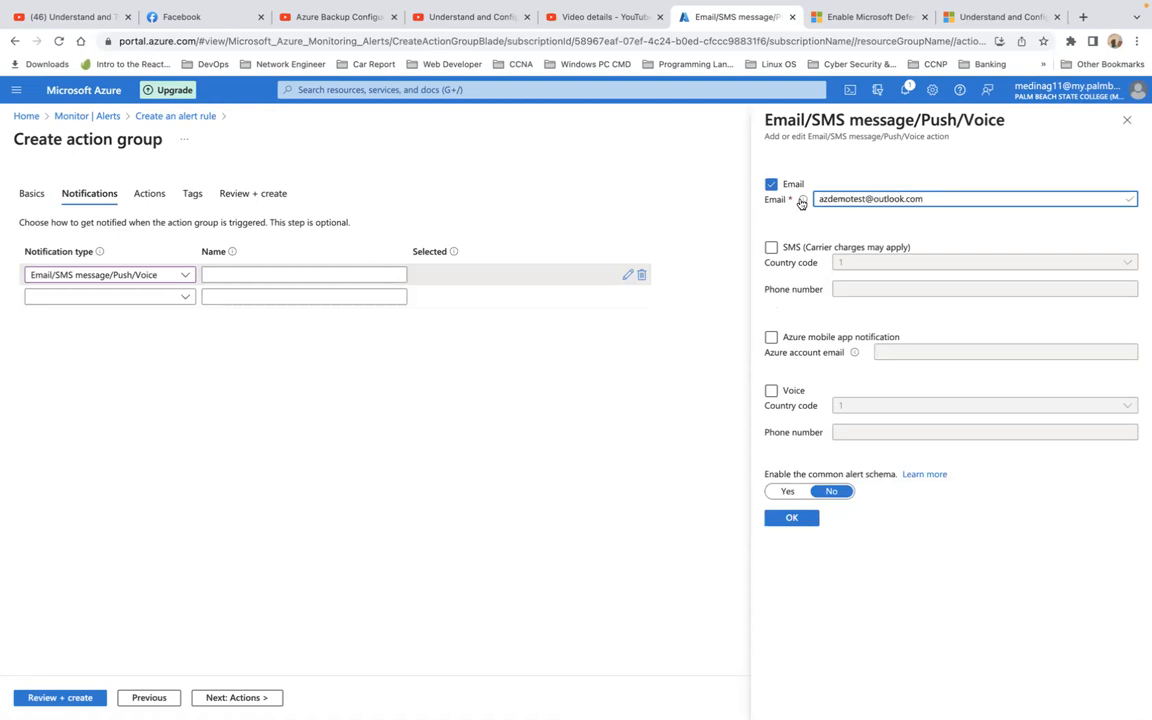
# Step: Tick SMS with country code 1, Azure mobile app notification and Voice
pyautogui.click(771, 247)
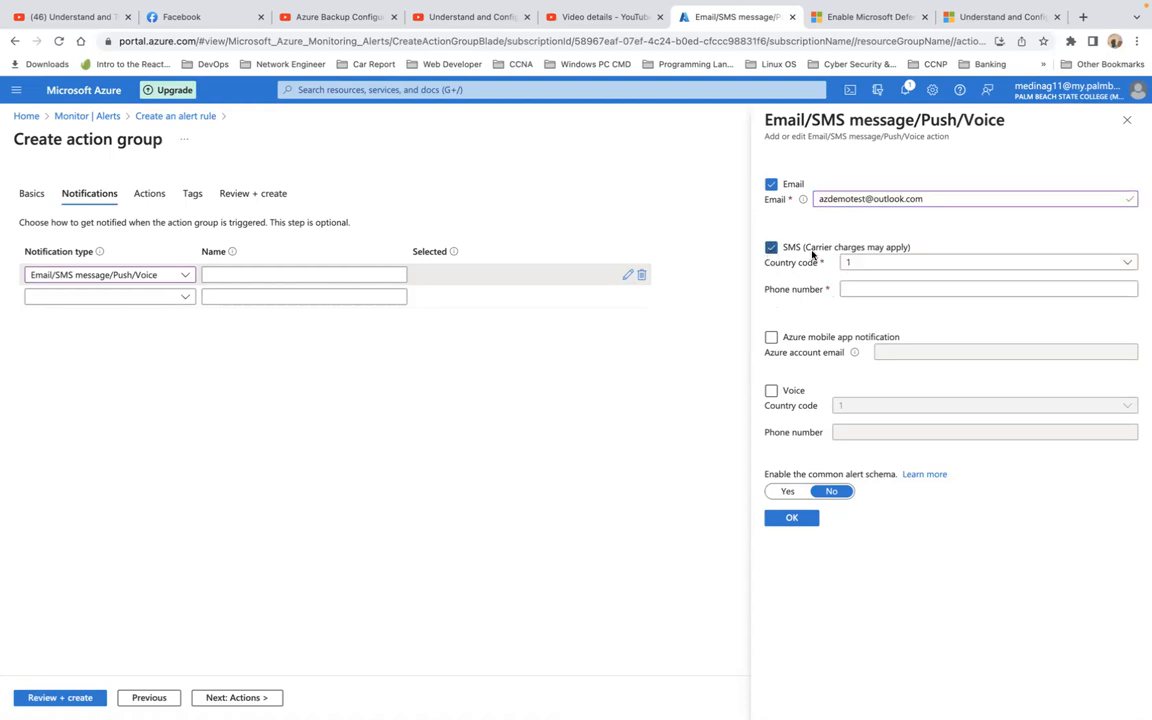
pyautogui.click(876, 262)
pyautogui.click(876, 262)
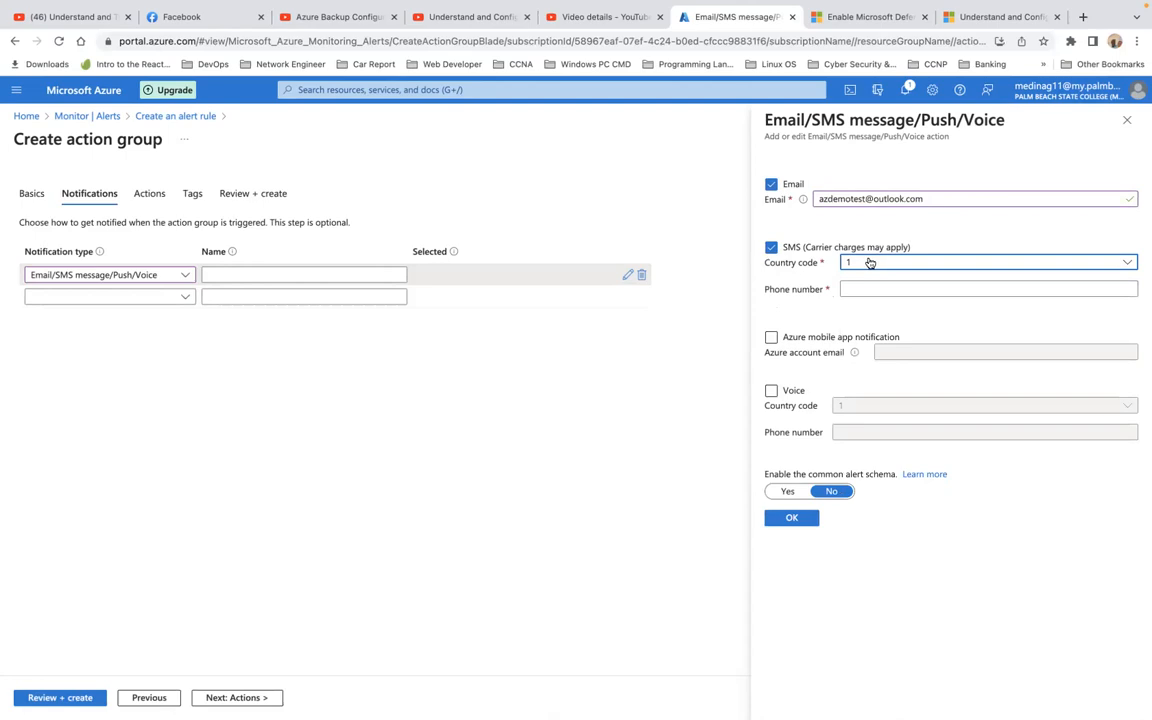
pyautogui.click(867, 262)
pyautogui.click(865, 263)
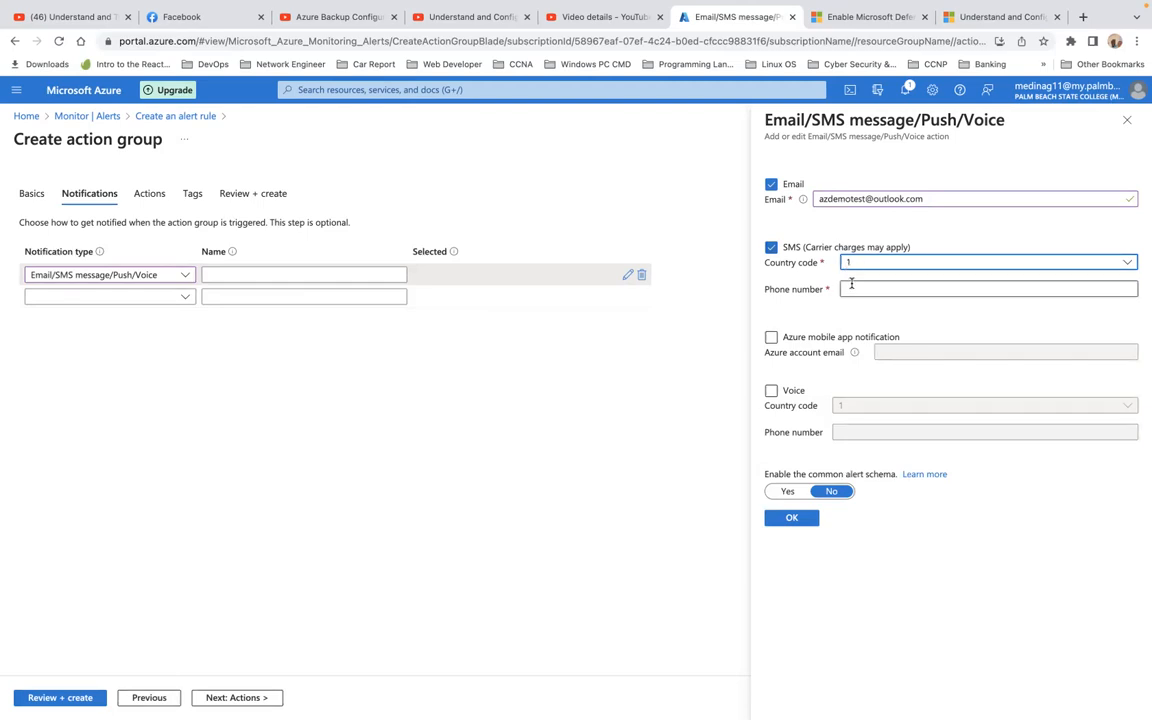
pyautogui.click(858, 289)
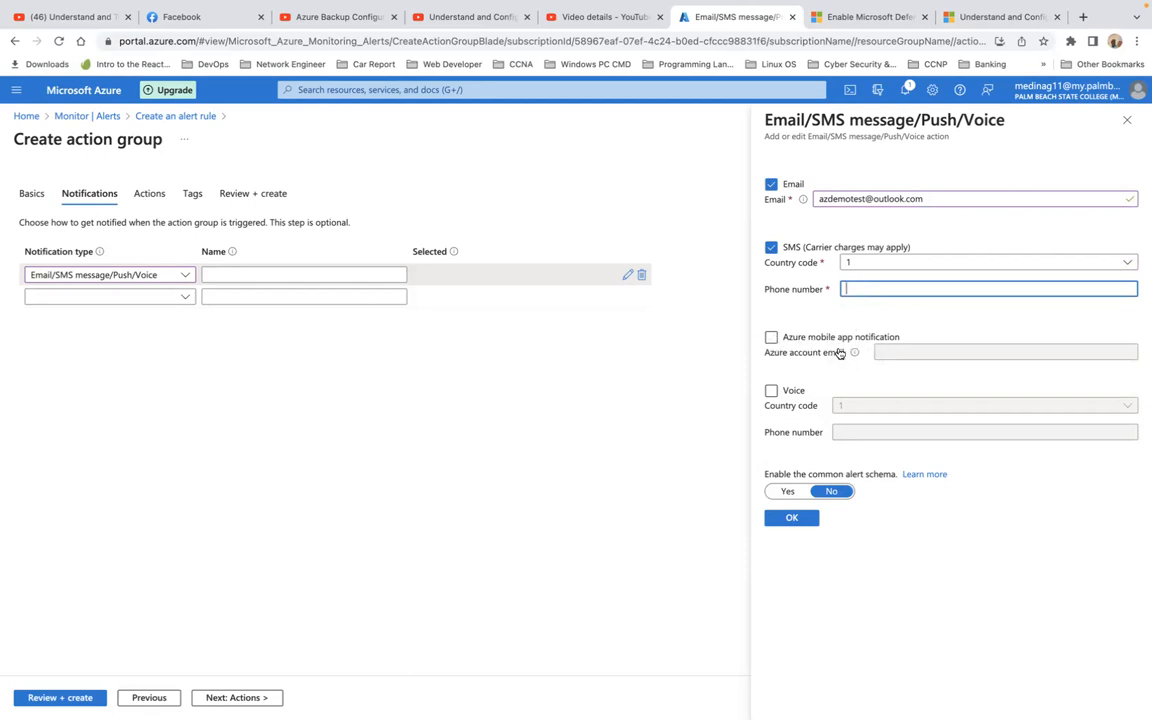
pyautogui.click(773, 341)
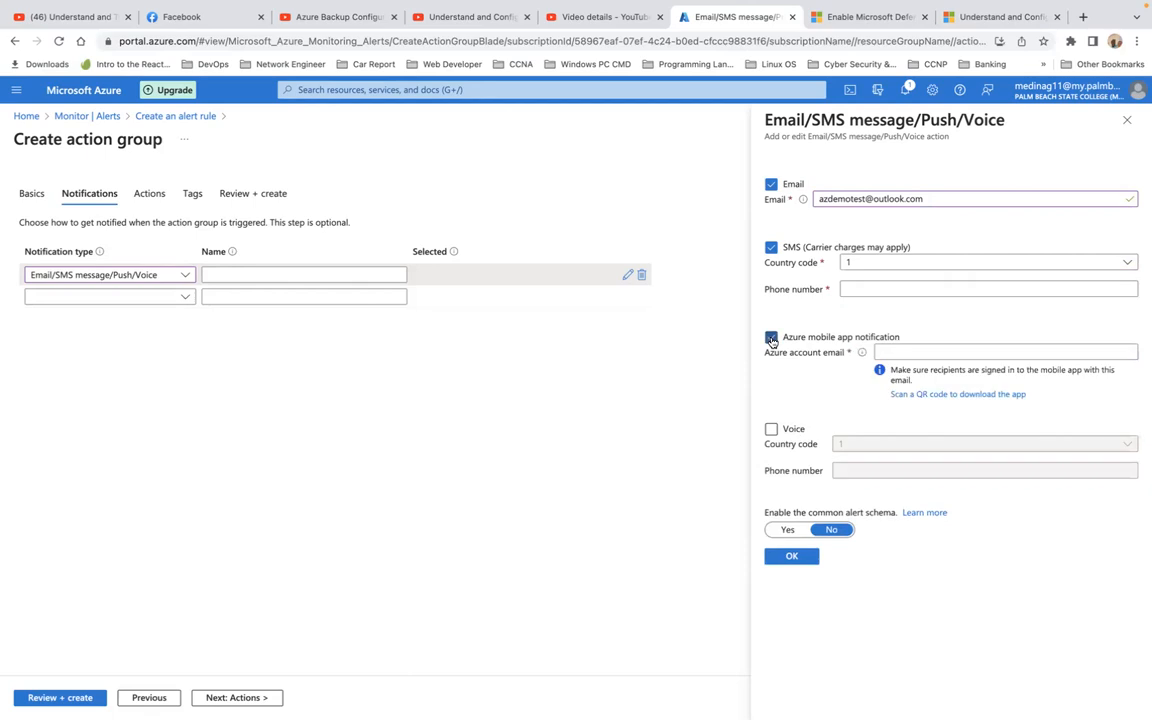
pyautogui.click(773, 431)
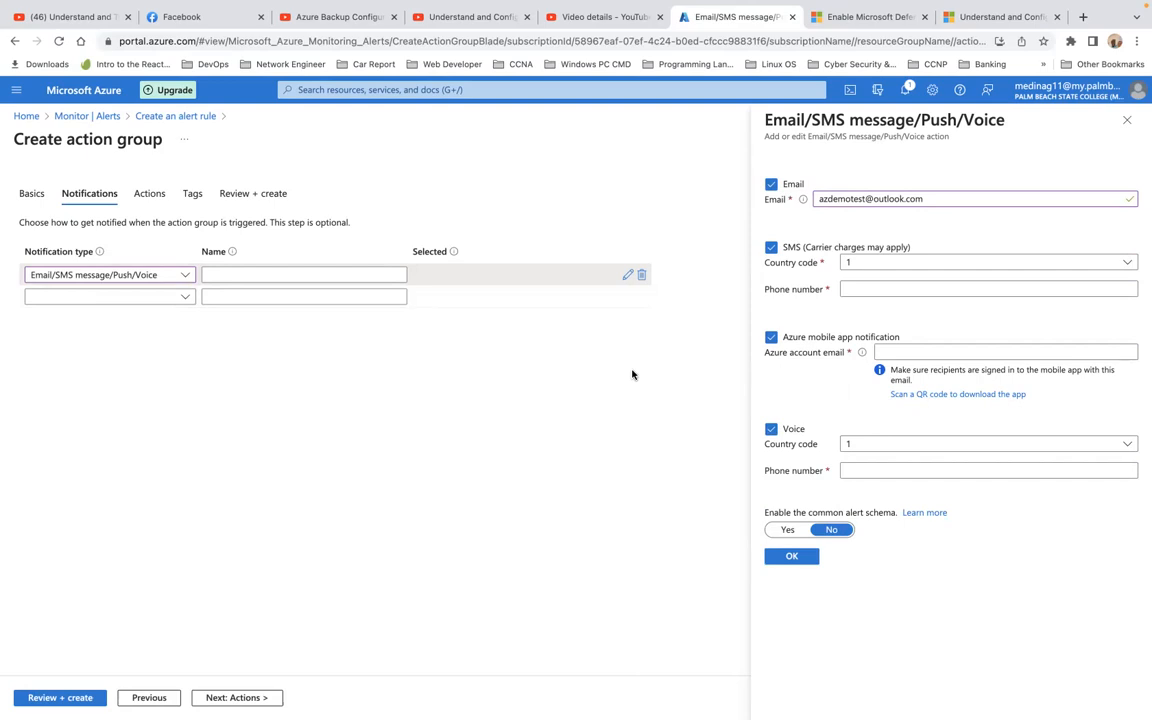
# Step: Untick Email, SMS, mobile app and Voice, then close the panel, discarding the changes
pyautogui.click(770, 186)
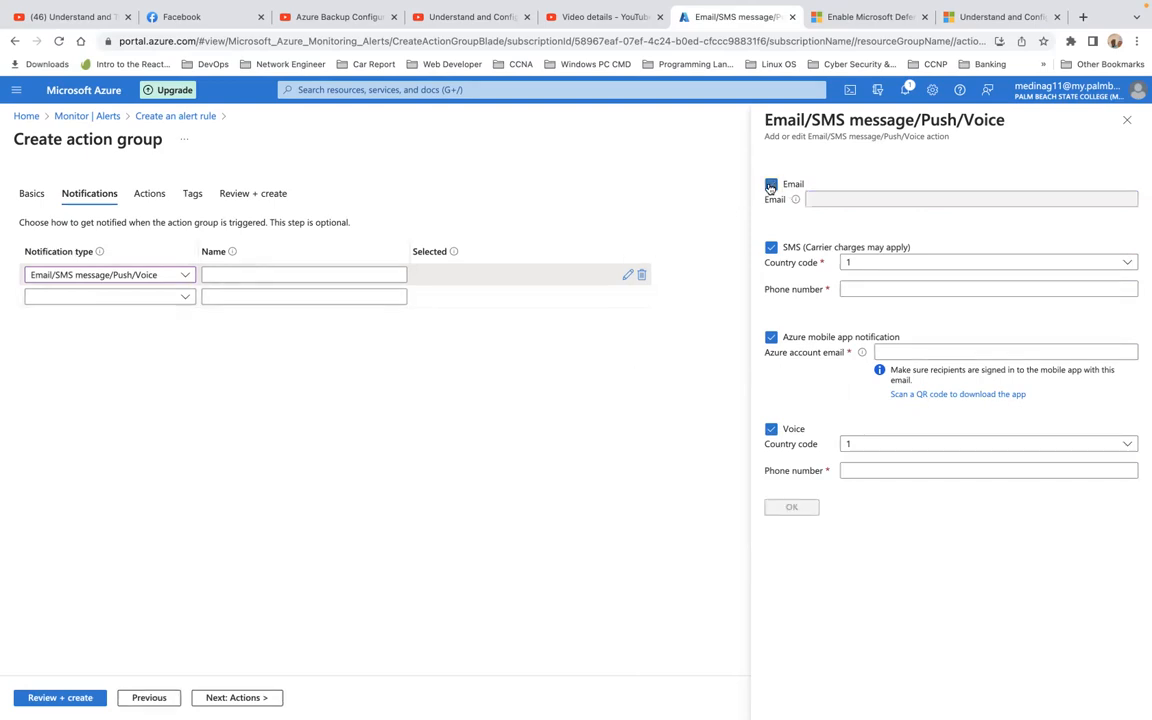
pyautogui.click(771, 248)
pyautogui.click(771, 337)
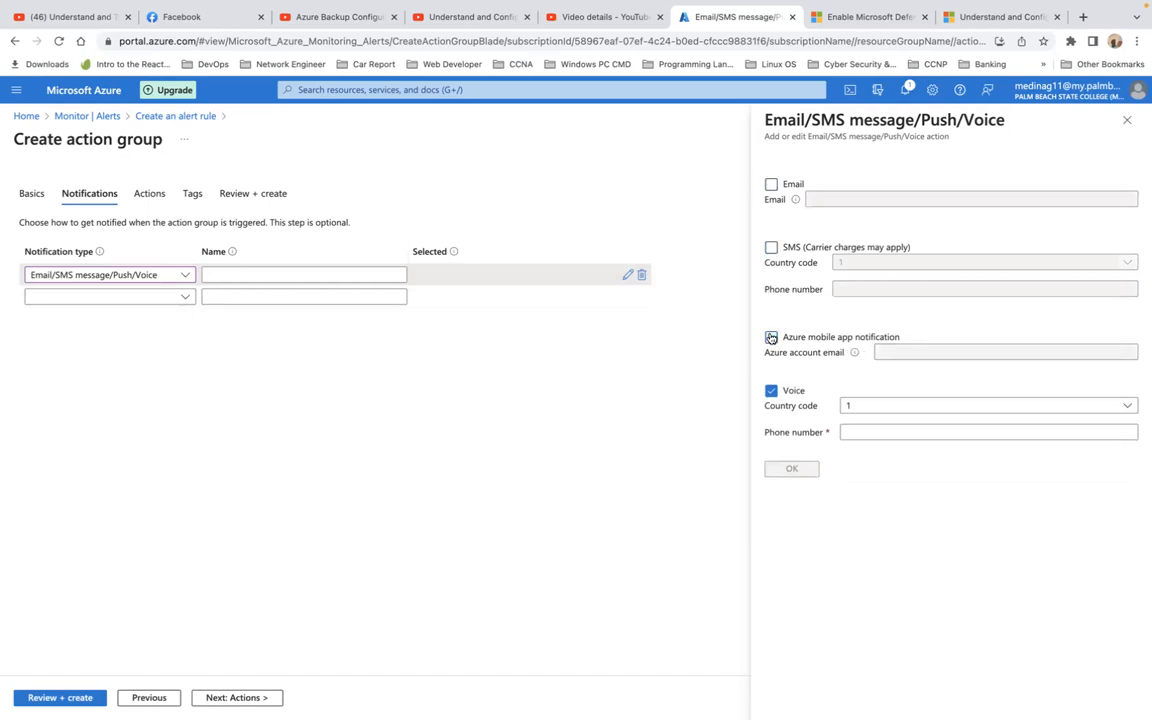
pyautogui.click(772, 391)
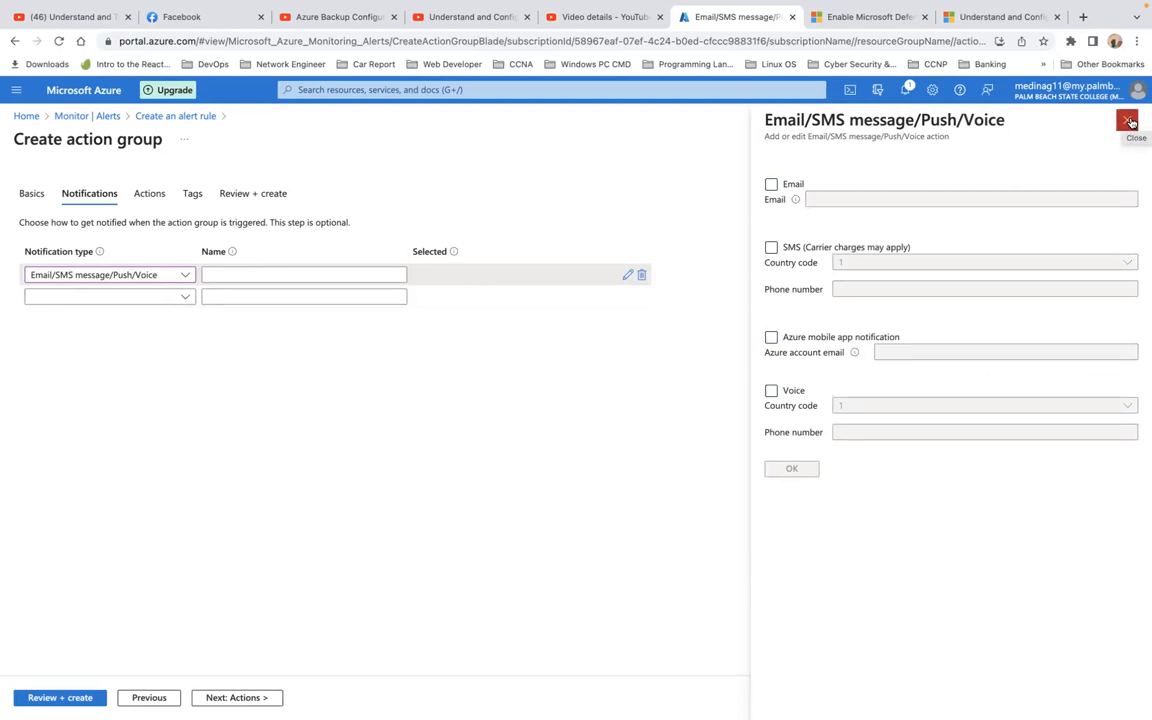
pyautogui.click(1128, 121)
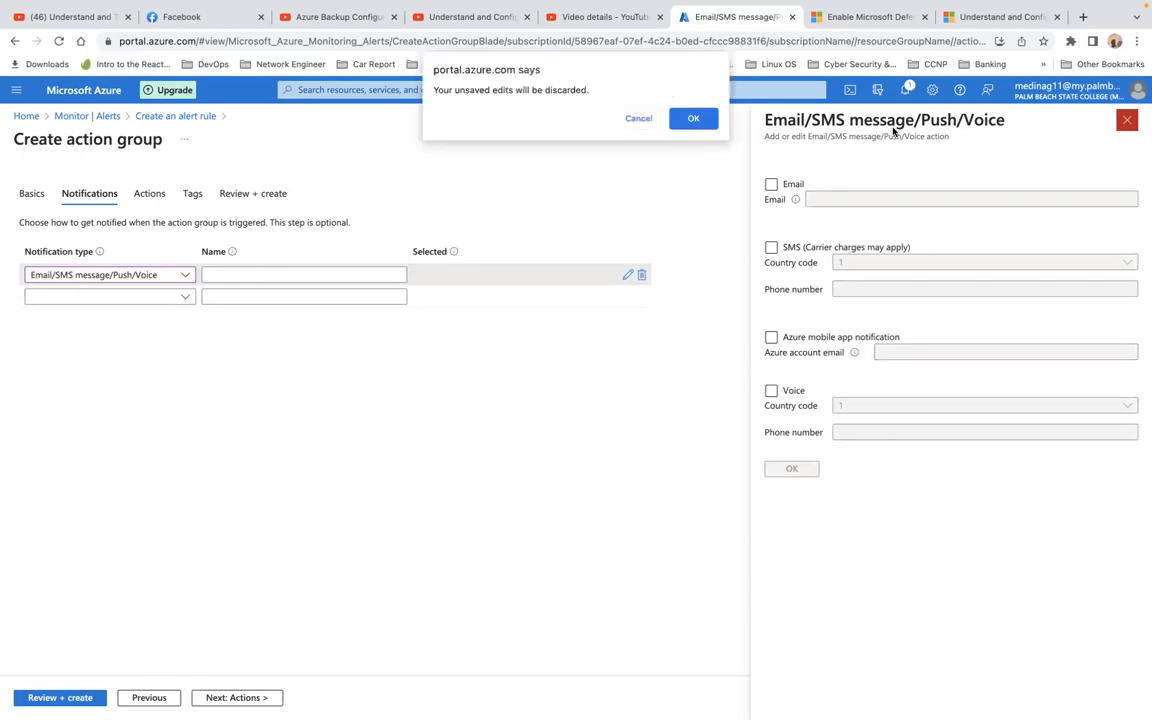
pyautogui.click(694, 121)
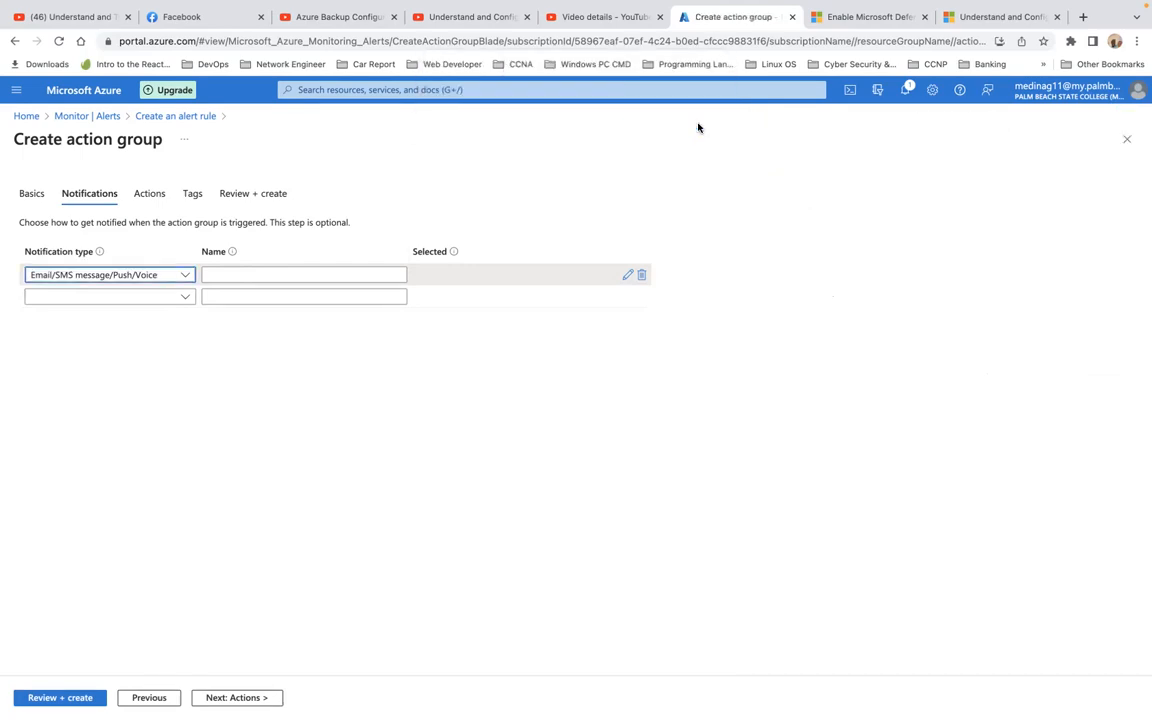
# Step: Move to the Actions step and review the options in the Action type list
pyautogui.click(238, 697)
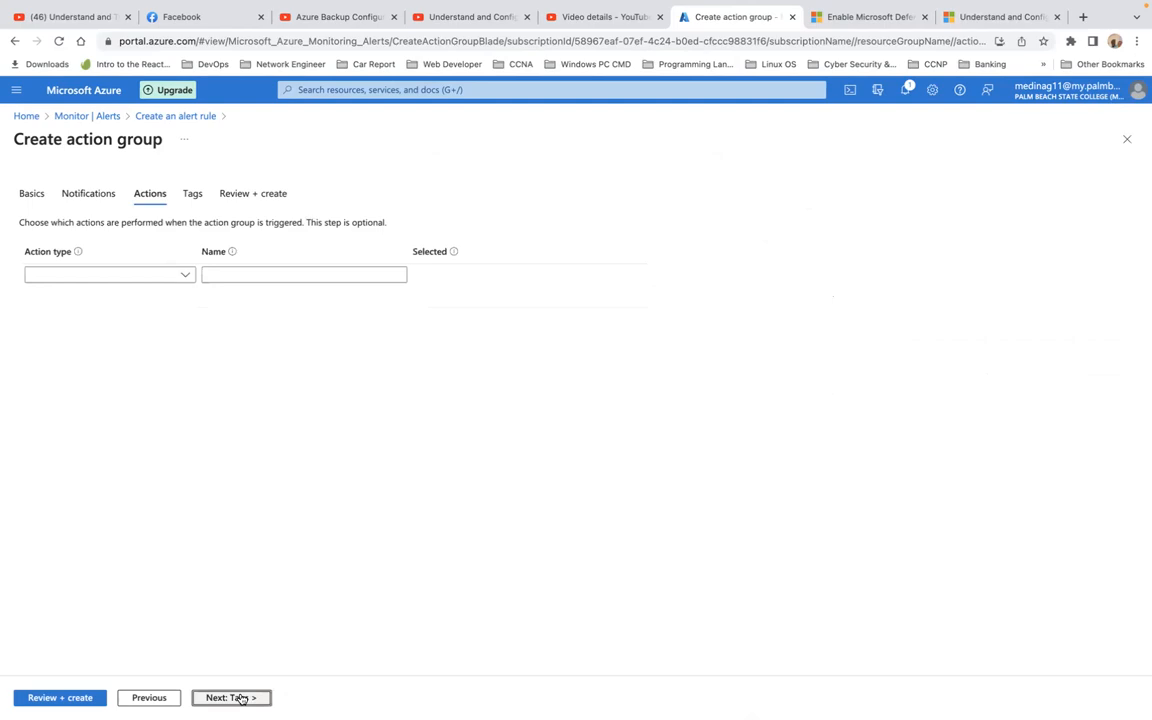
pyautogui.click(186, 277)
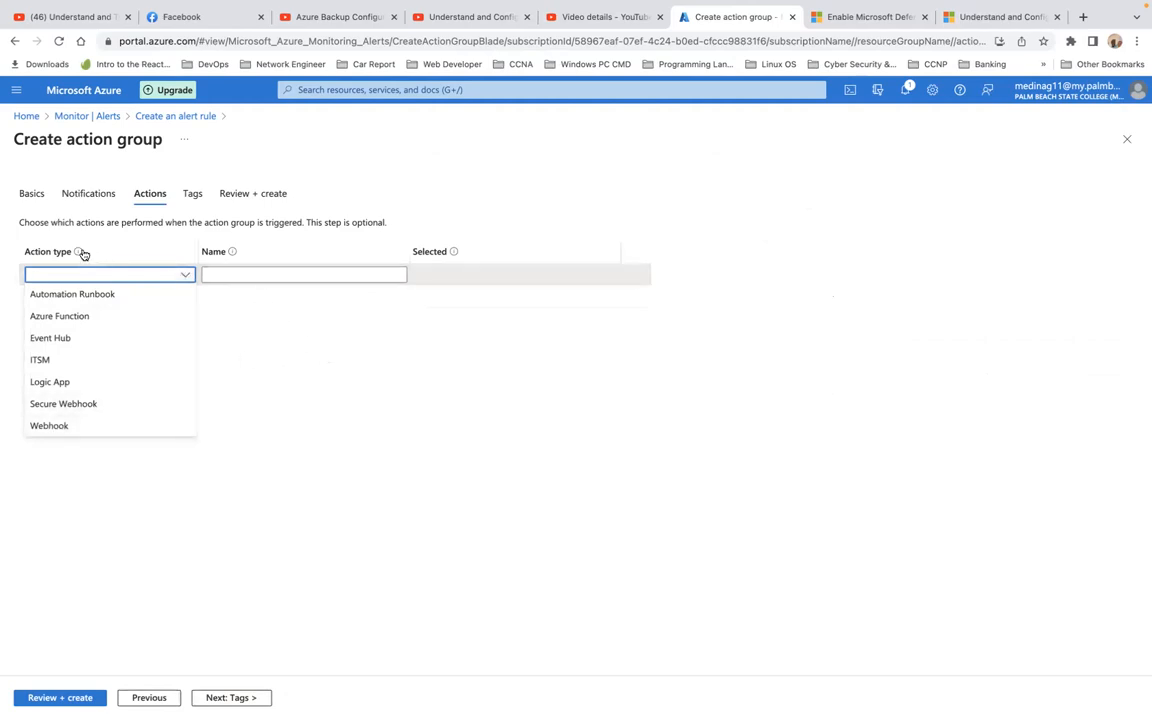
pyautogui.moveTo(80, 255)
pyautogui.moveTo(232, 256)
# Step: Switch to the Tags step with no action type selected
pyautogui.click(190, 196)
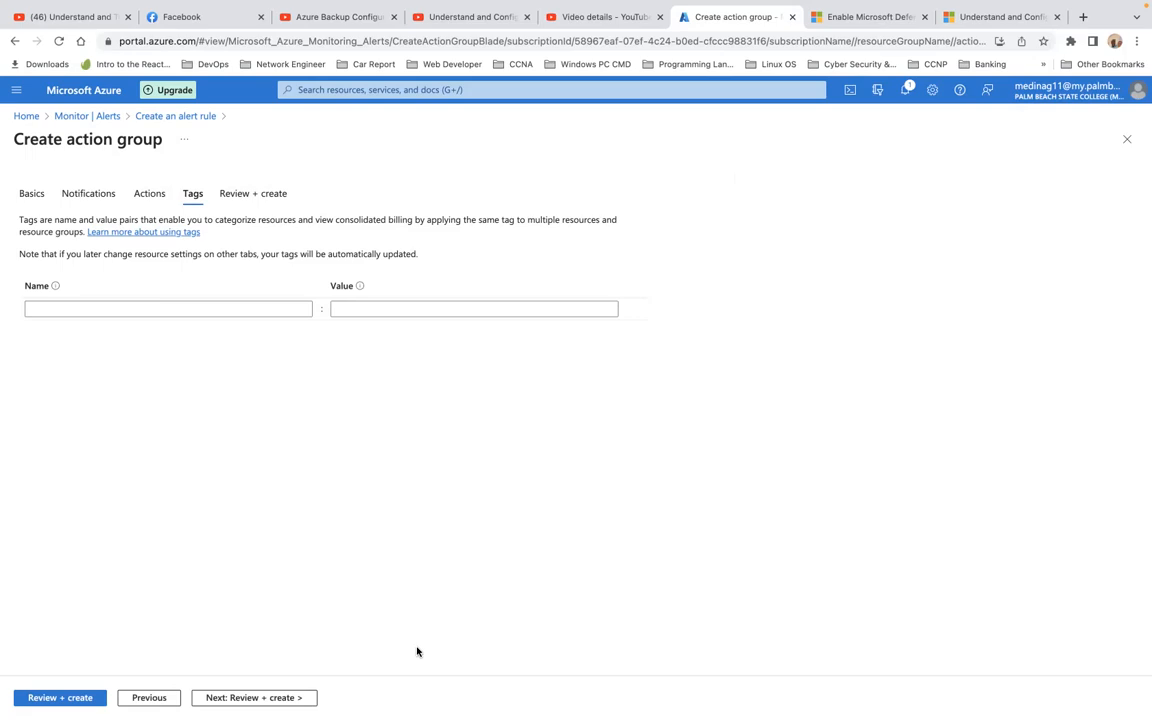
# Step: Return to the Basics step of Create action group
pyautogui.click(33, 196)
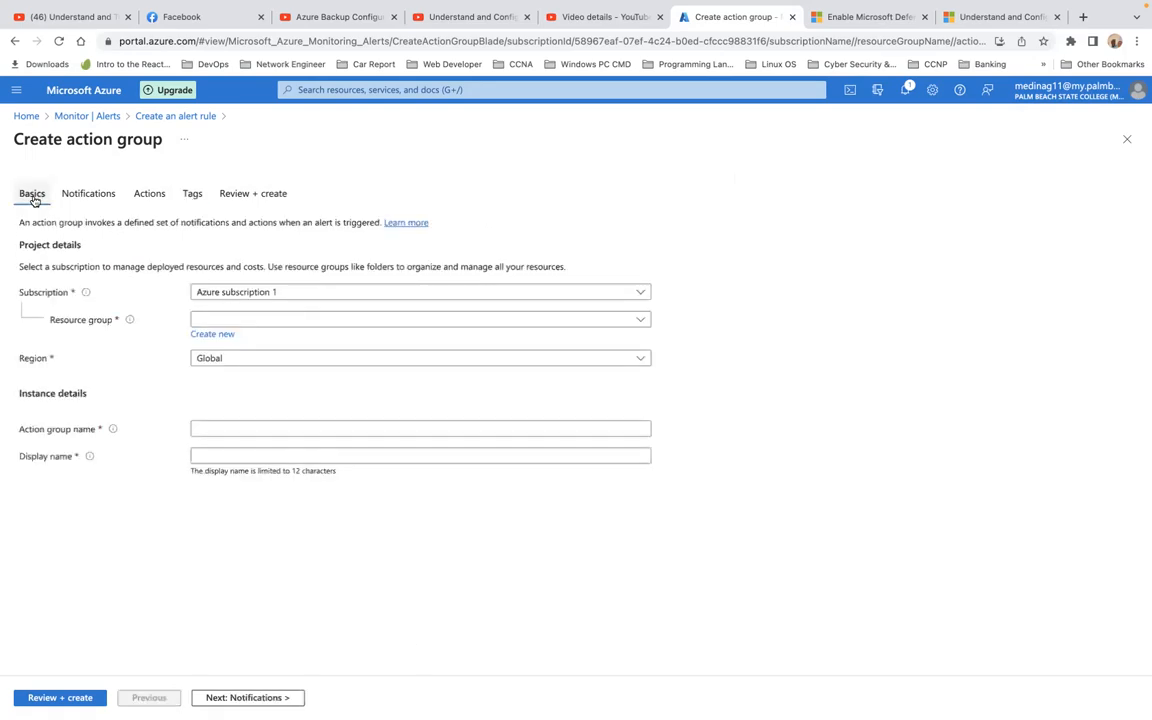